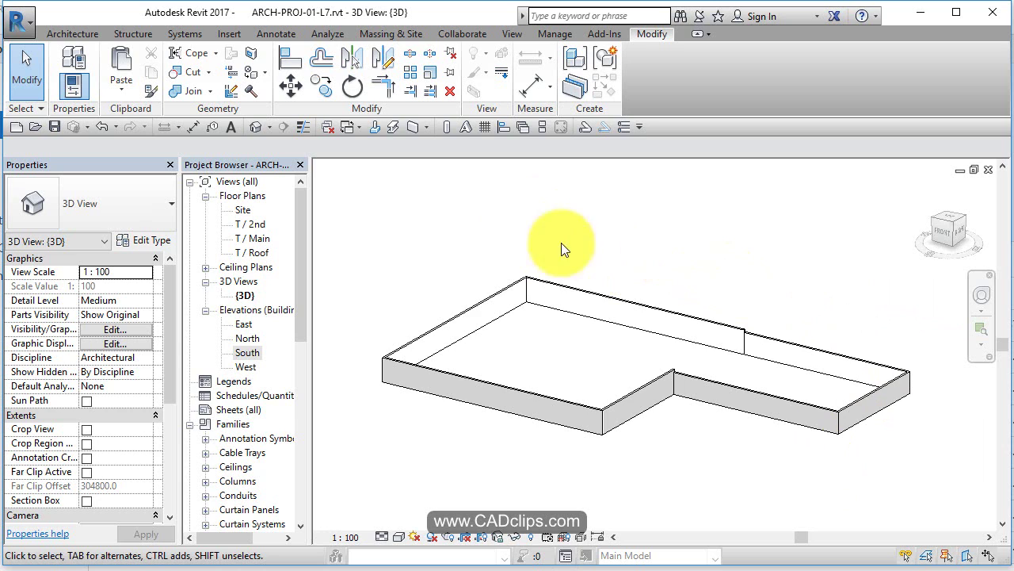
- Open the T / 2nd floor plan and frame the grid
double_click(262, 224)
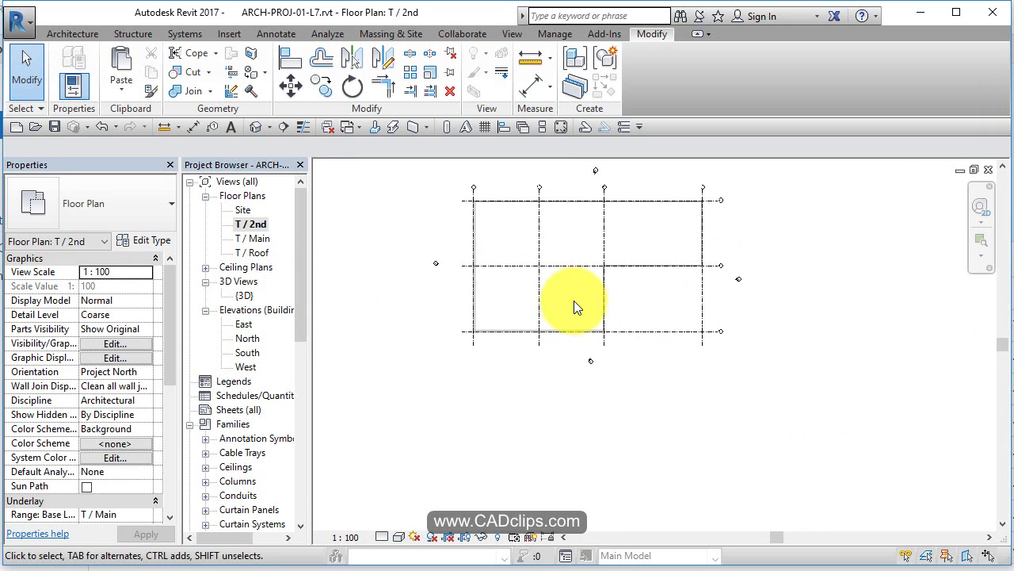
scroll(520, 235, "up", 3)
middle_click_drag(519, 235, 539, 314)
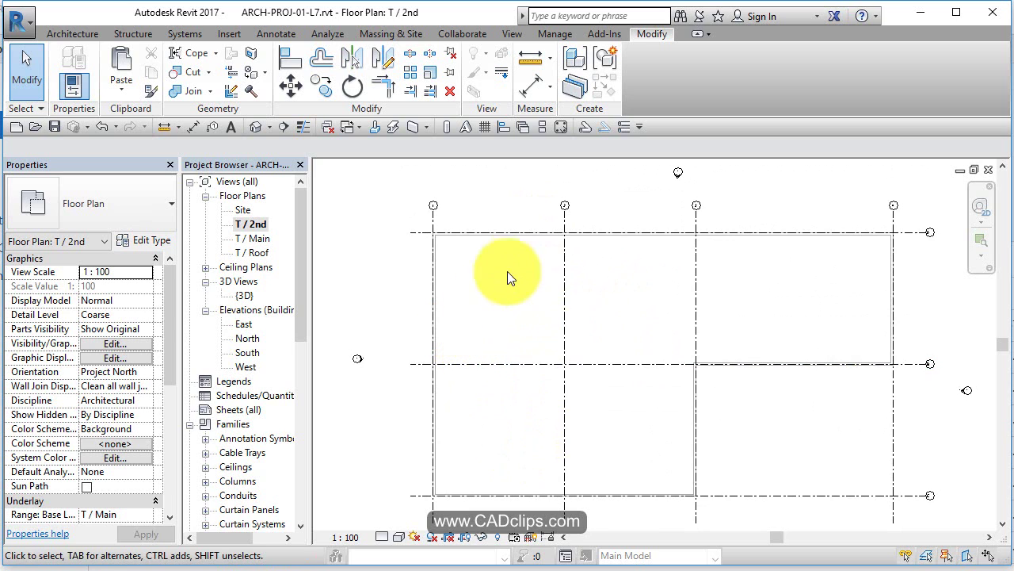
scroll(443, 235, "up", 3)
middle_click_drag(442, 235, 483, 280)
scroll(461, 322, "down", 2)
scroll(531, 392, "down", 2)
scroll(484, 280, "down", 2)
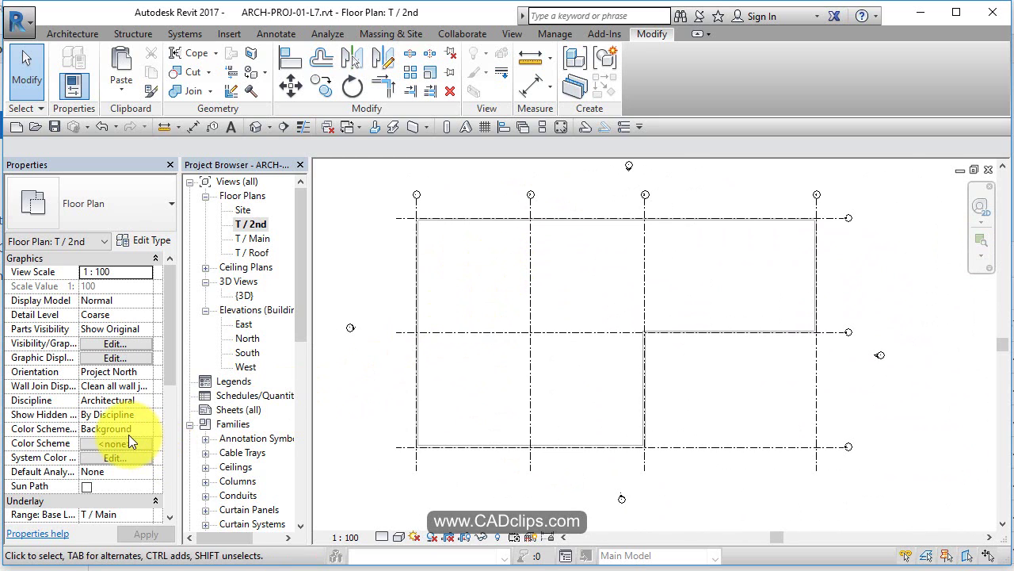
scroll(128, 434, "down", 2)
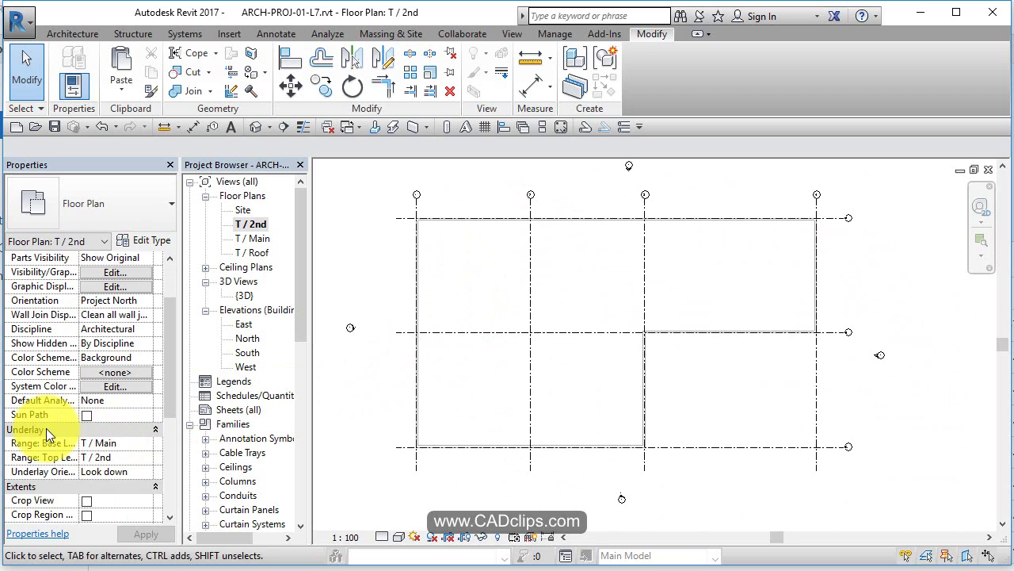
- Set Underlay Base Level to None, then back to T / Main, and show the whole grid
left_click(146, 441)
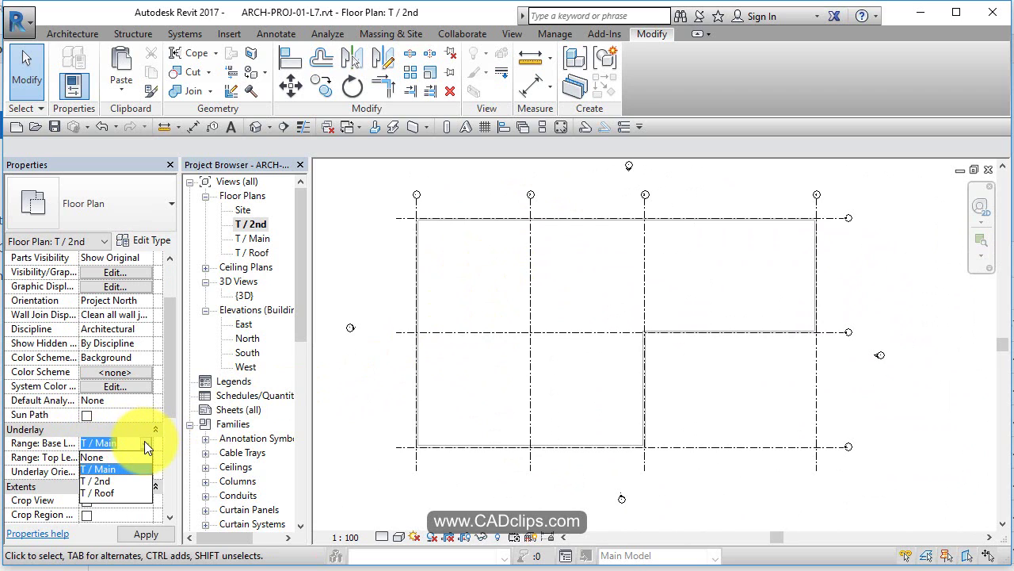
left_click(111, 457)
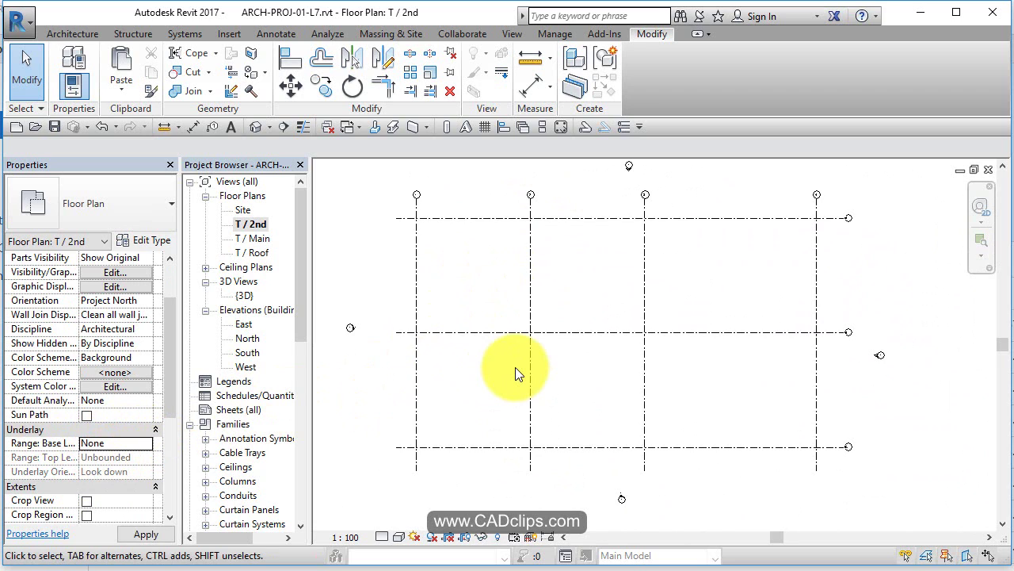
scroll(416, 170, "up", 4)
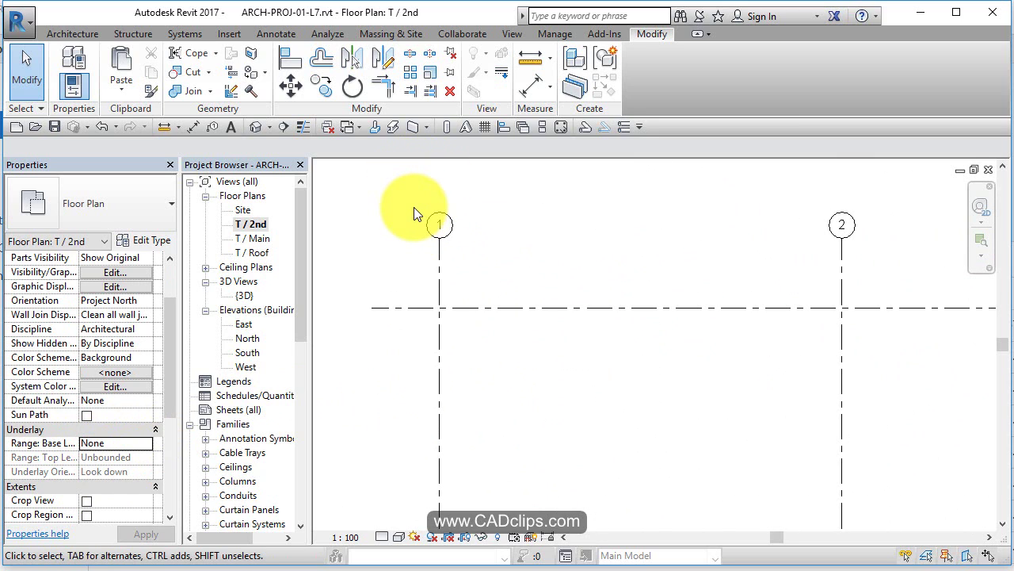
scroll(414, 207, "down", 1)
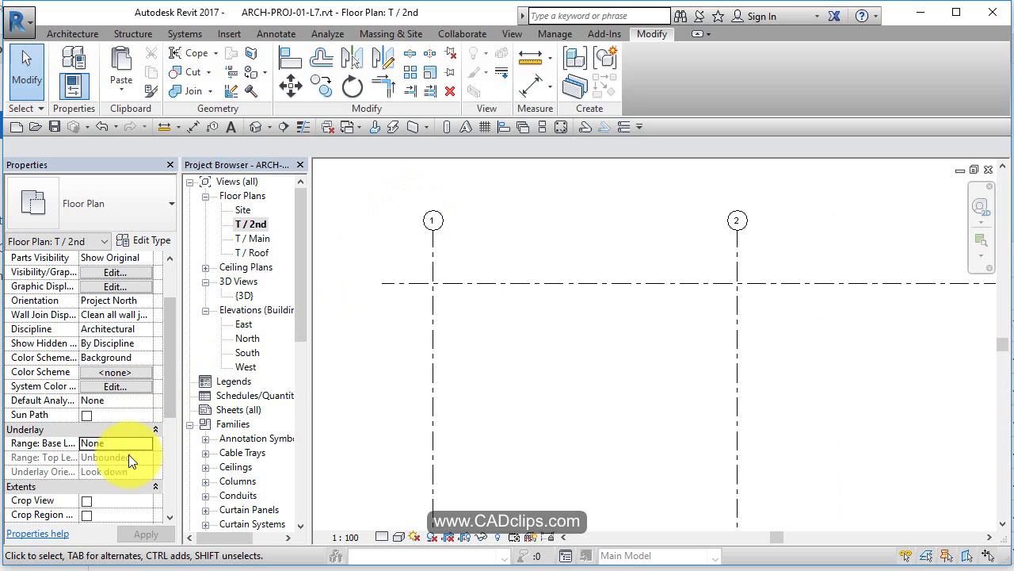
left_click(147, 443)
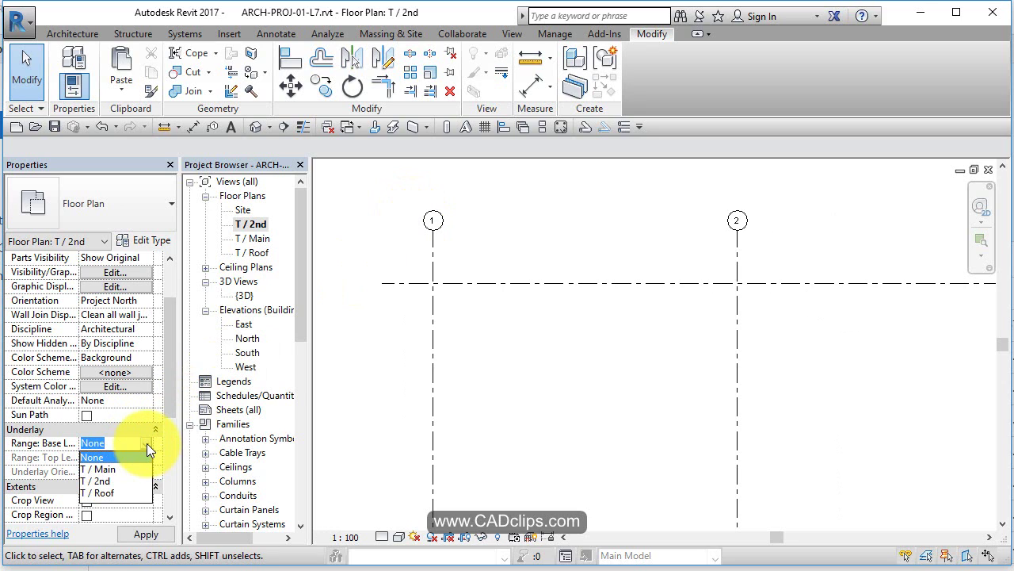
left_click(102, 470)
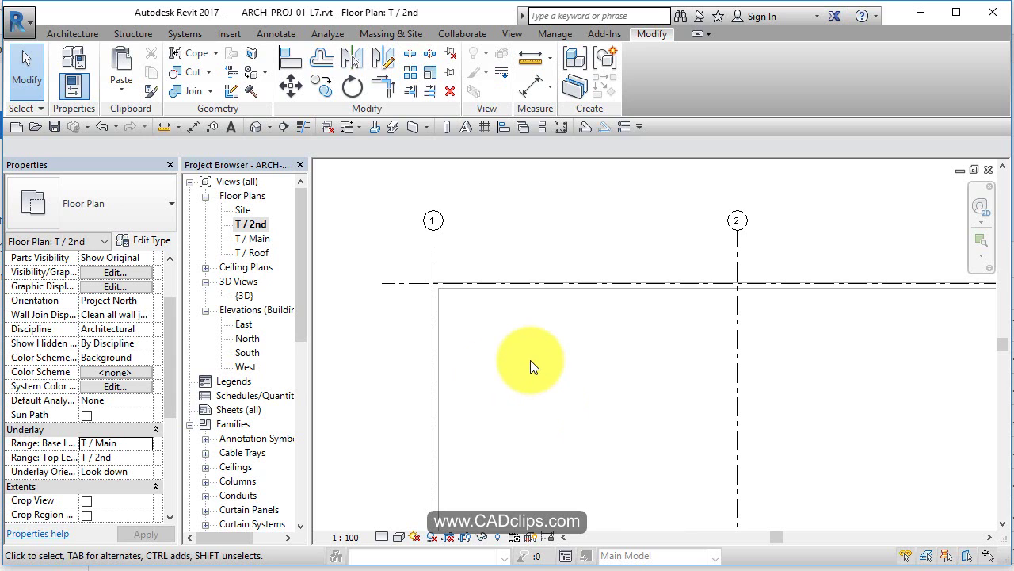
scroll(531, 359, "down", 2)
middle_click_drag(608, 372, 607, 305)
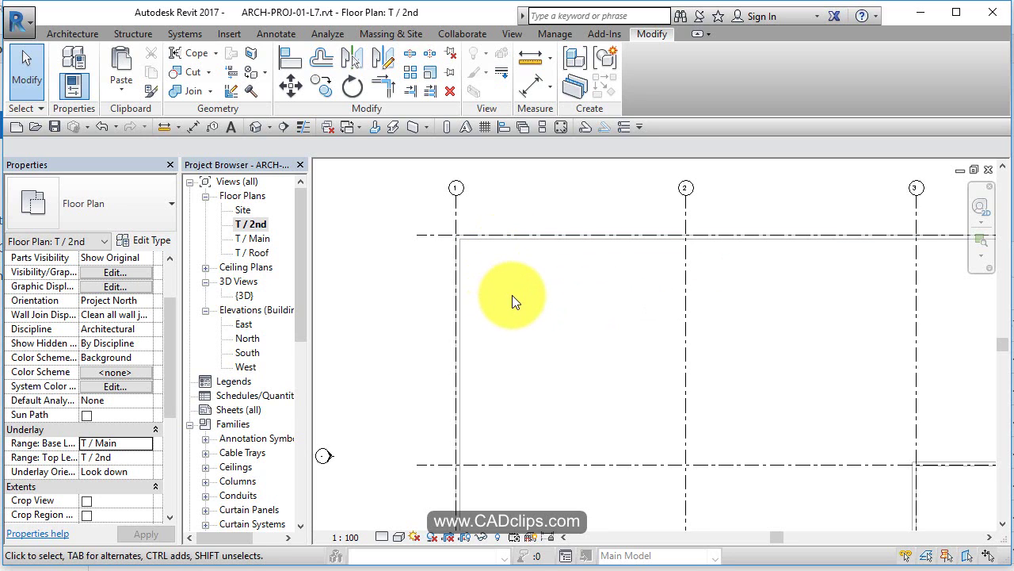
scroll(517, 295, "down", 1)
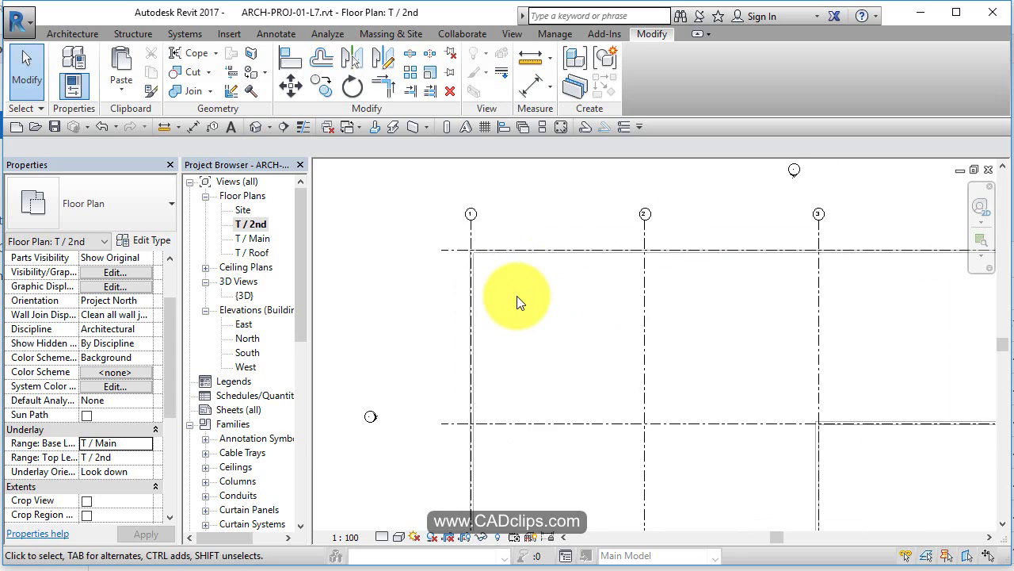
scroll(516, 296, "down", 1)
middle_click_drag(528, 309, 495, 292)
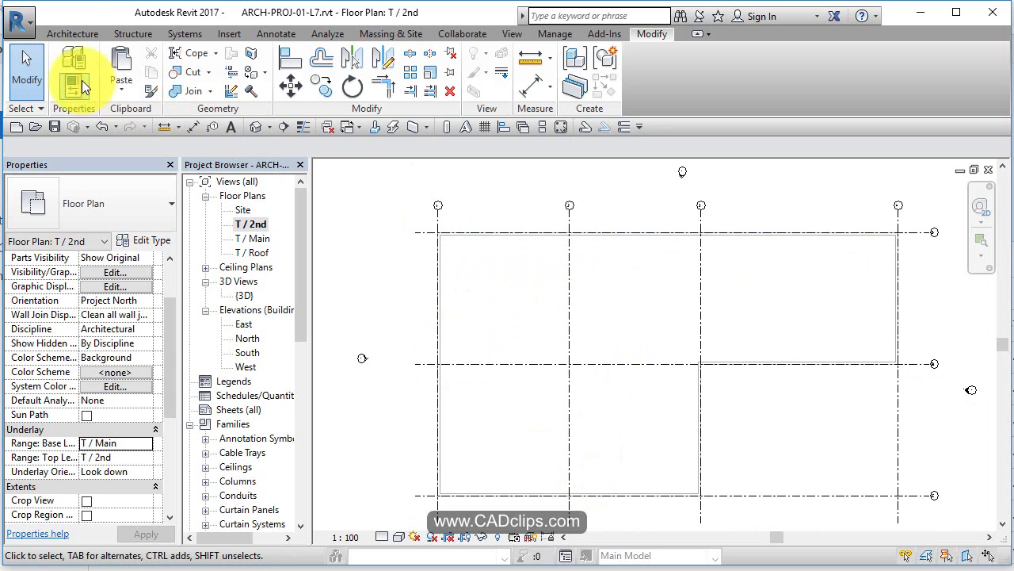
- Start an architectural floor sketch on T / 2nd from the Architecture tab's Floor menu
left_click(79, 35)
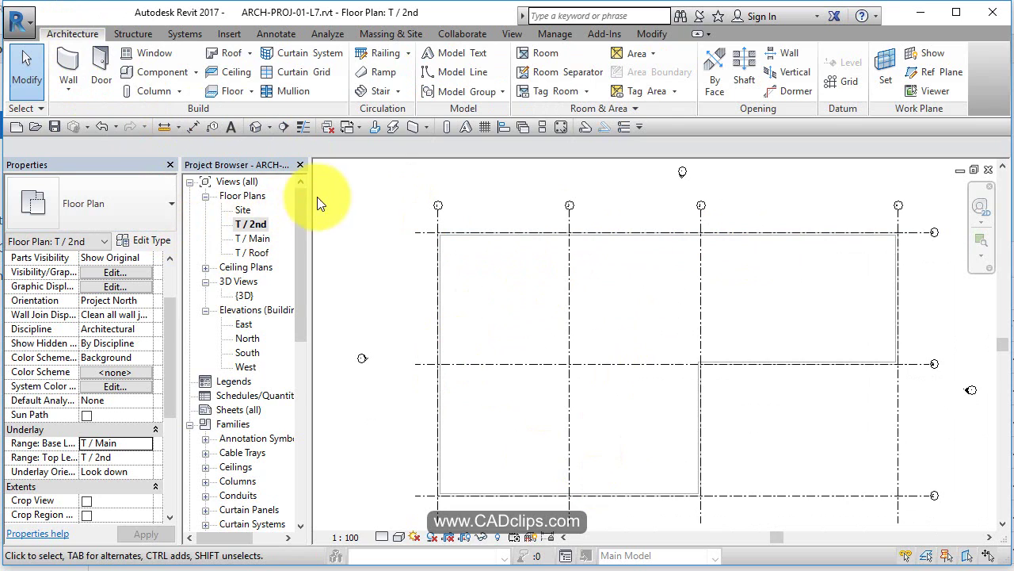
left_click(254, 91)
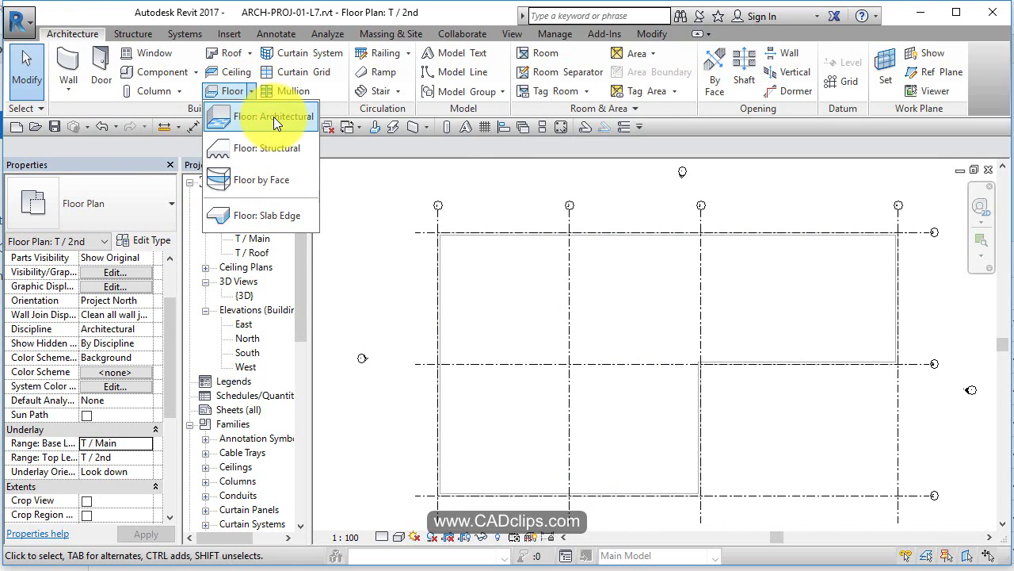
left_click(273, 117)
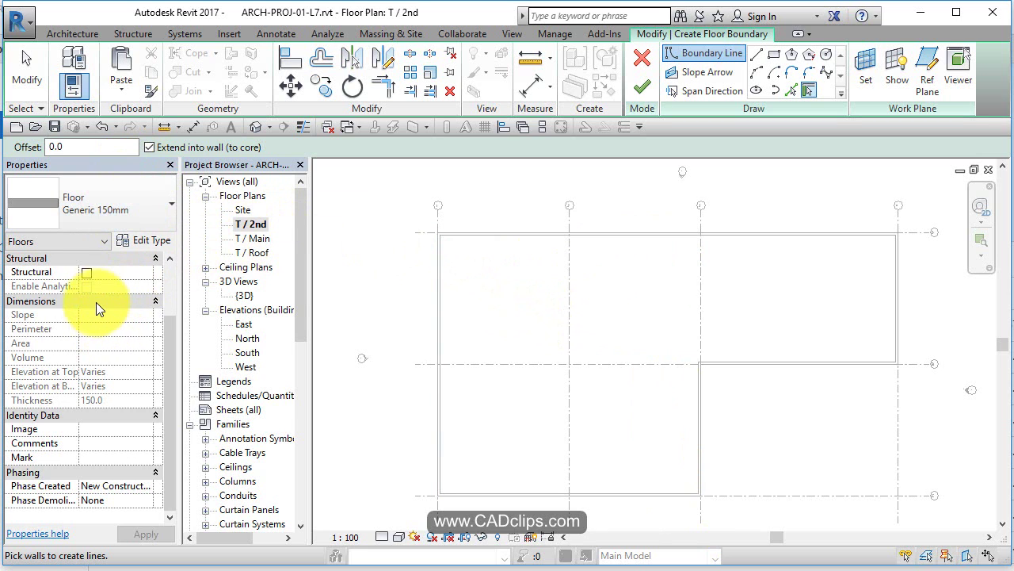
- In the floor's Type Properties, choose Generic 300mm as the base type
left_click(147, 241)
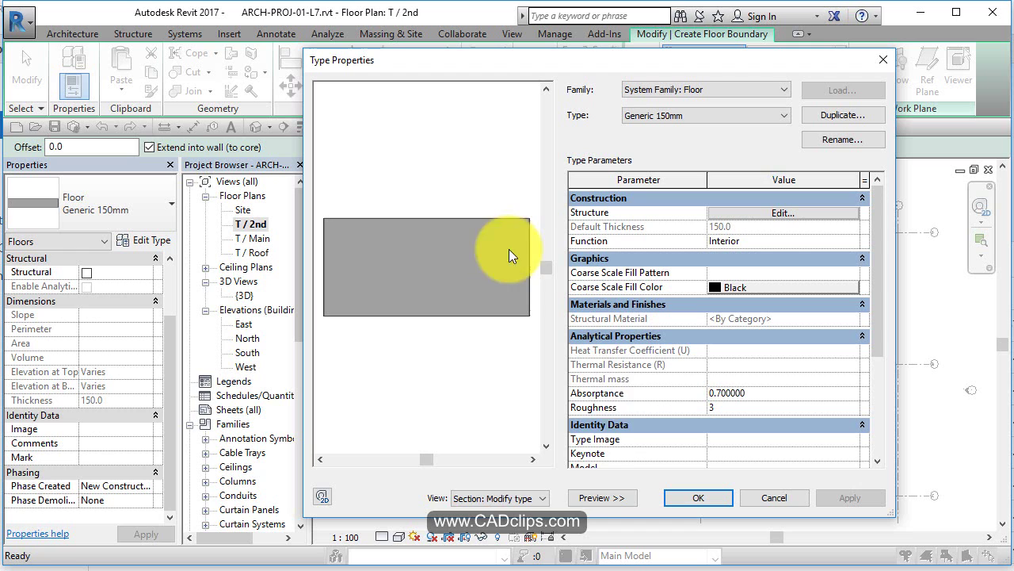
left_click(597, 499)
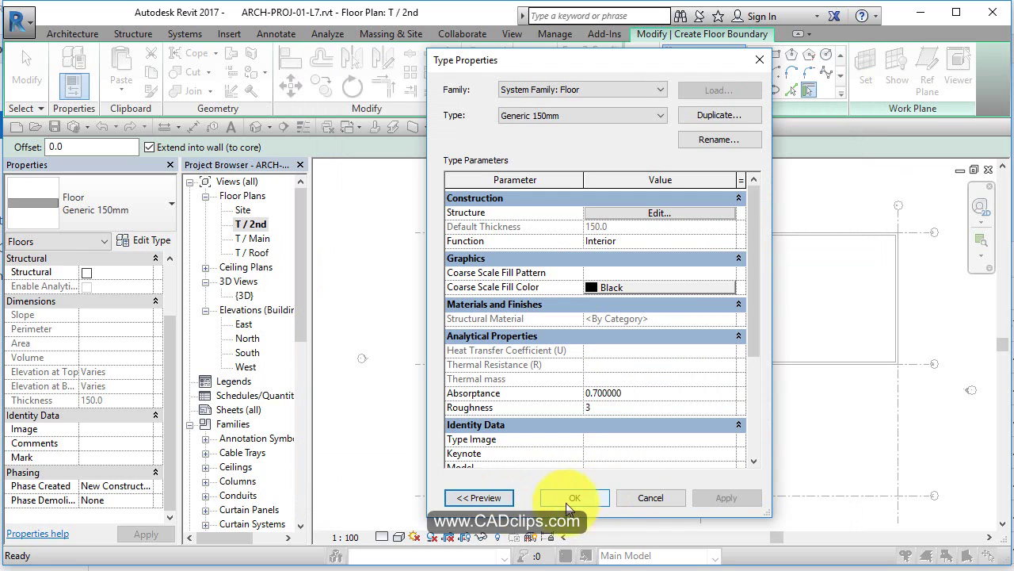
left_click(505, 492)
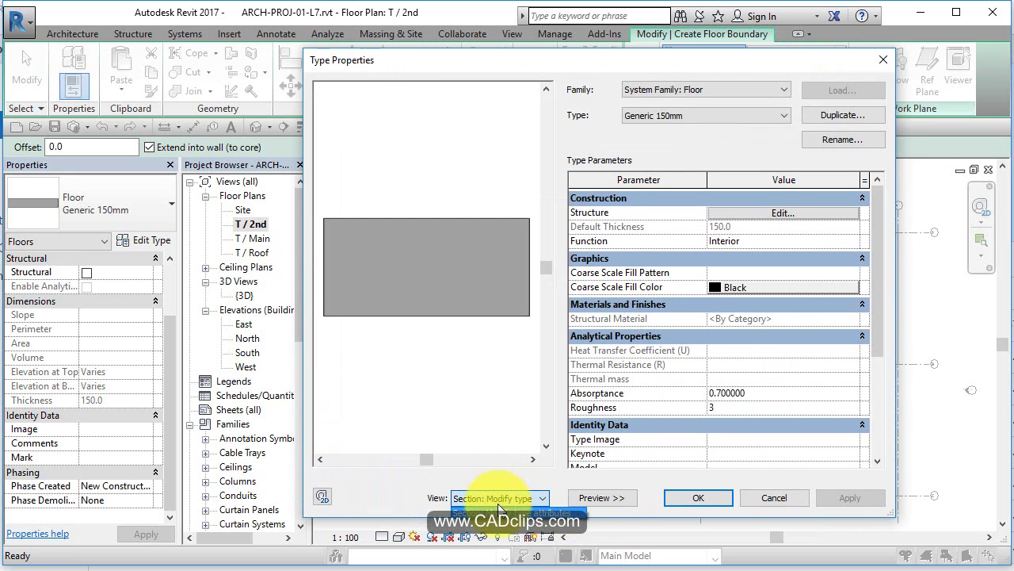
left_click(491, 452)
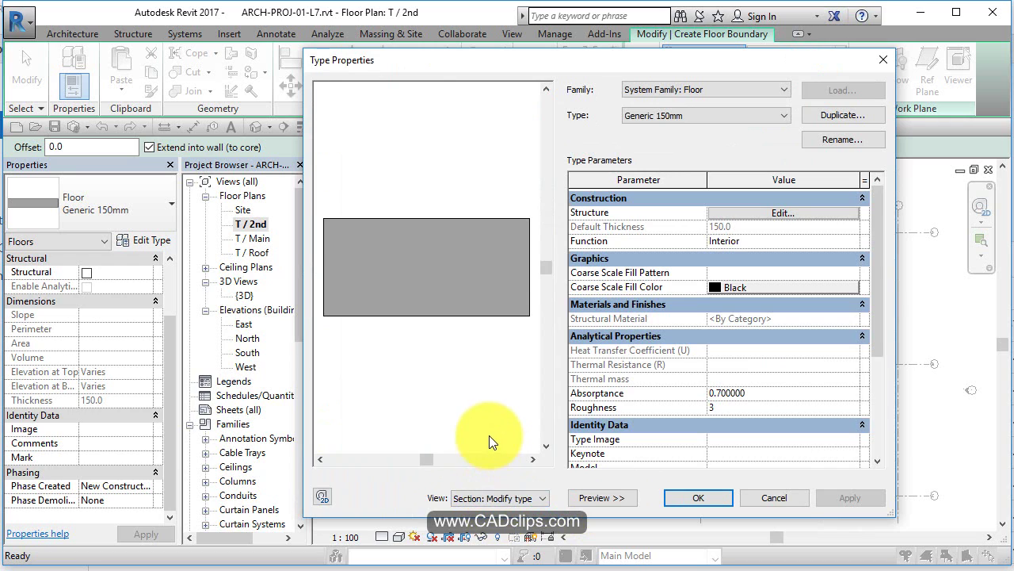
left_click(706, 114)
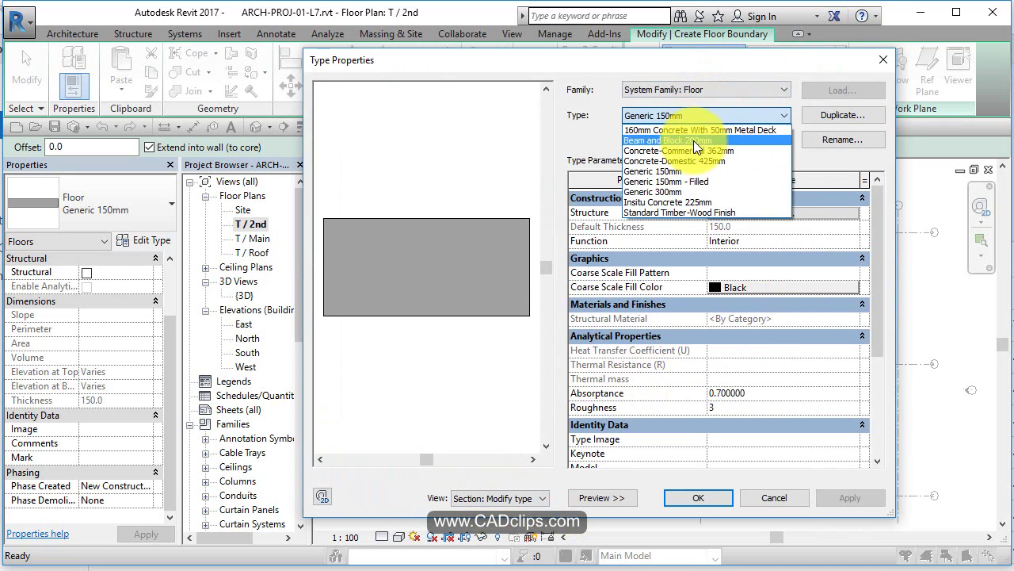
left_click(695, 142)
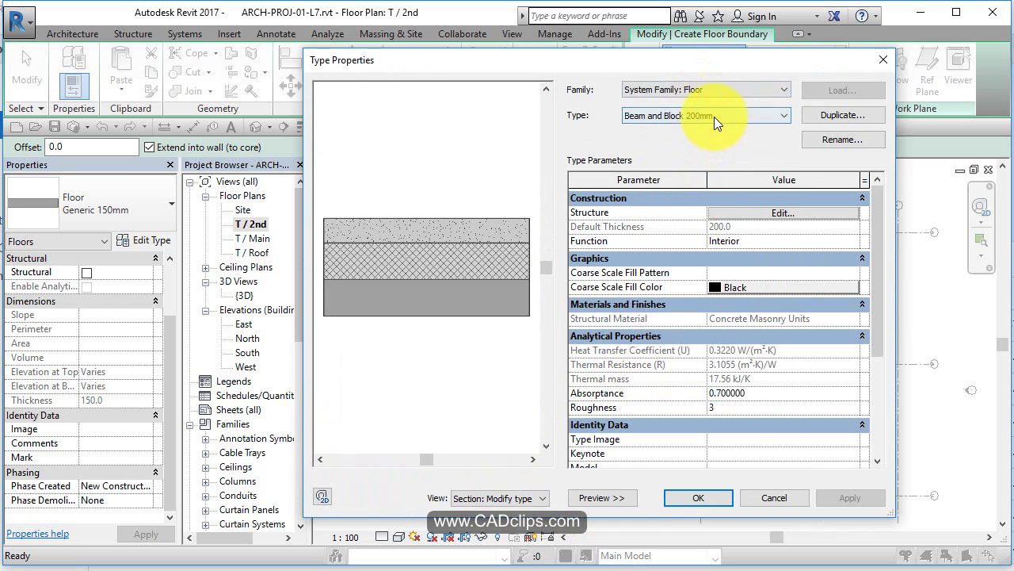
left_click(714, 116)
left_click(694, 205)
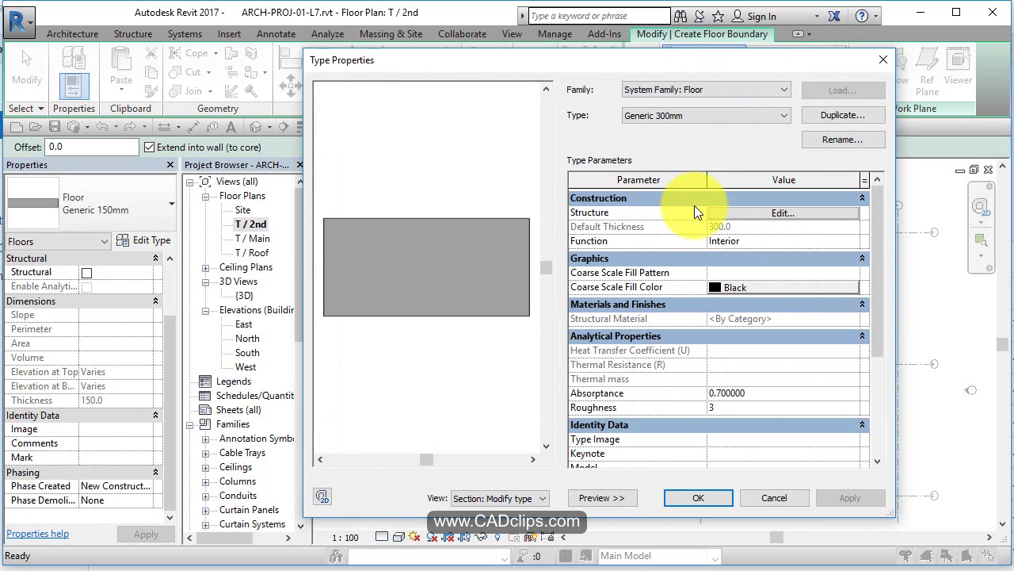
left_click(710, 115)
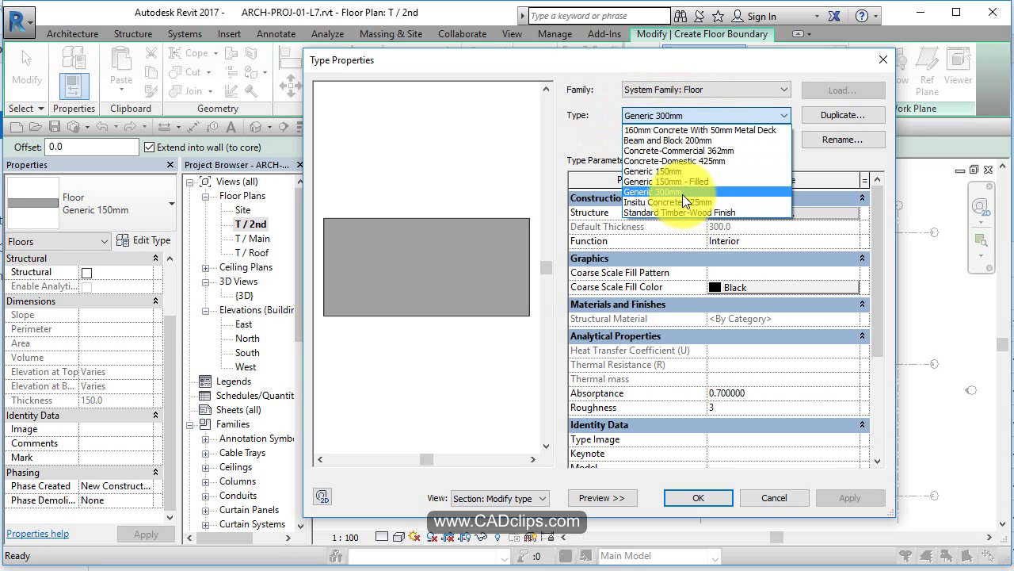
left_click(646, 195)
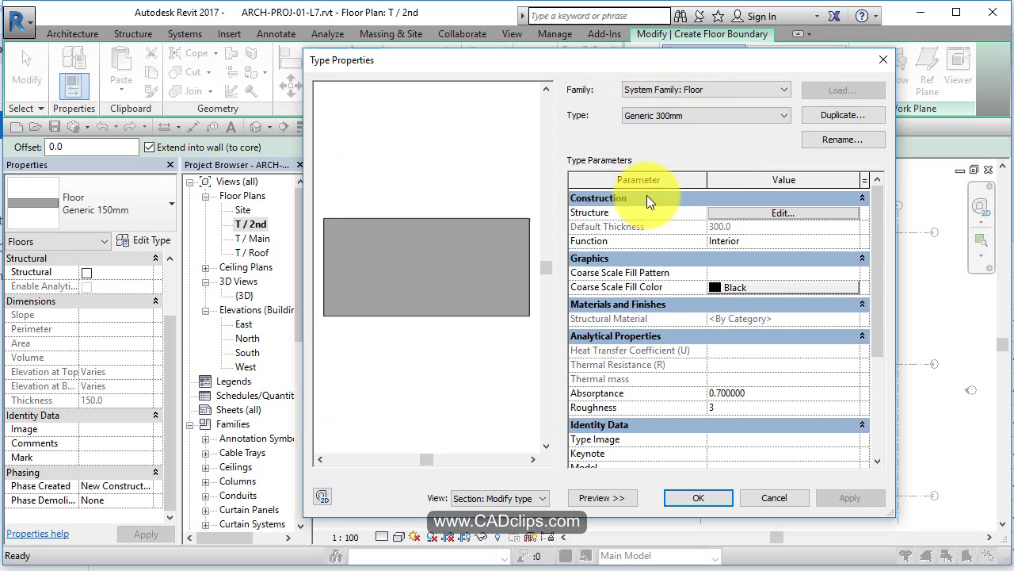
- Duplicate Generic 300mm as a new type named '250mm Conc'
left_click(824, 115)
left_click(547, 231)
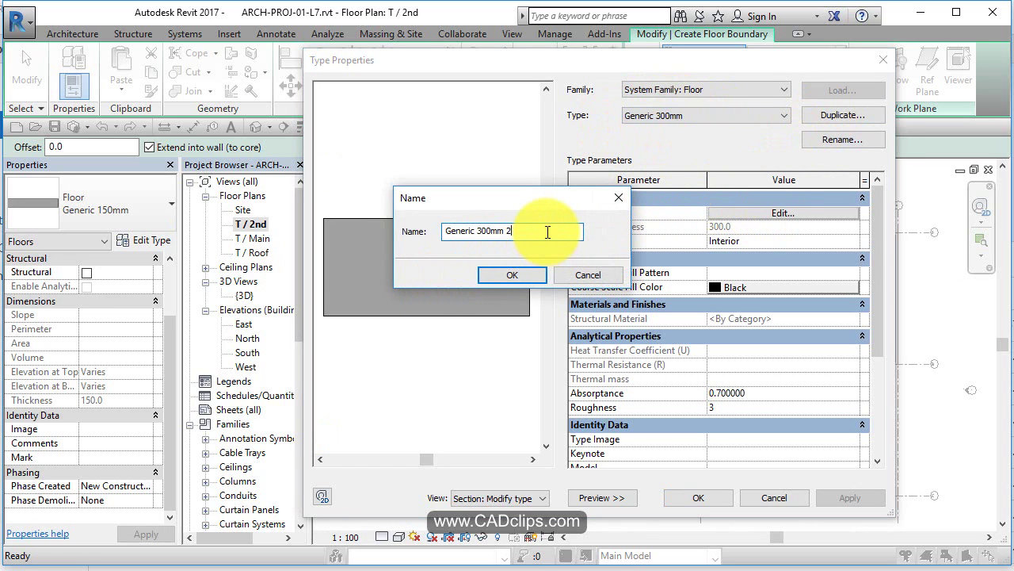
key("BackSpace")
key("BackSpace")
key("BackSpace")
key("BackSpace")
key("BackSpace")
key("BackSpace")
key("BackSpace")
key("BackSpace")
key("BackSpace")
key("BackSpace")
key("BackSpace")
key("BackSpace")
key("BackSpace")
key("BackSpace")
key("BackSpace")
type("0")
key("BackSpace")
type("50MMConc")
key("BackSpace")
key("BackSpace")
key("BackSpace")
key("BackSpace")
key("BackSpace")
key("BackSpace")
type("mm Conc")
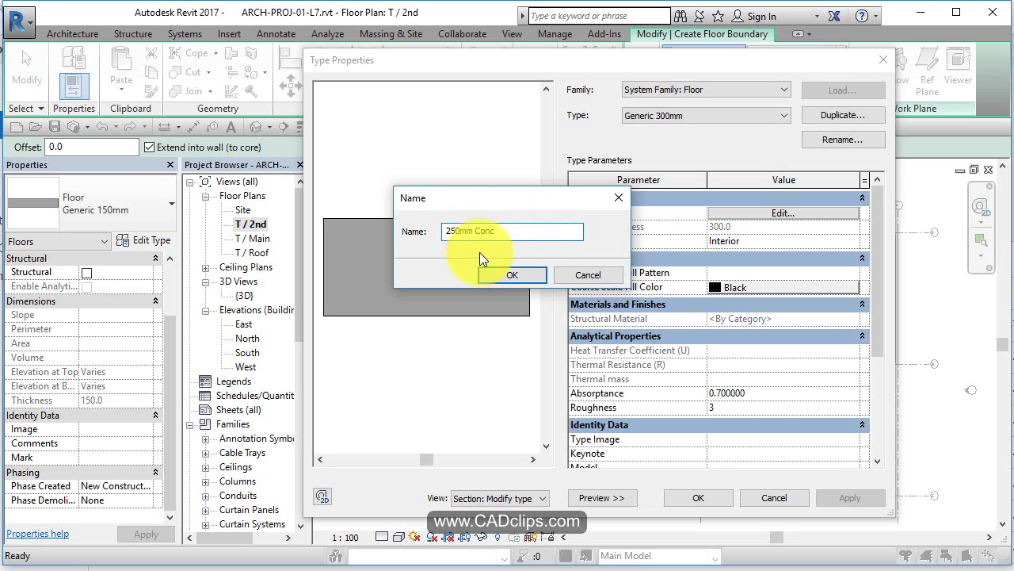
left_click(507, 273)
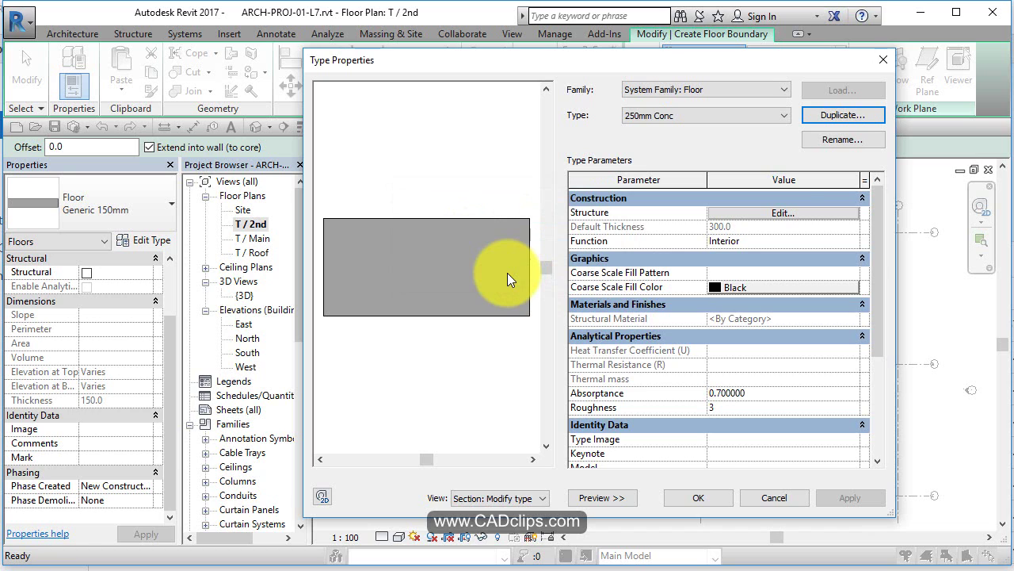
- Set the 250mm Conc Structure [1] layer thickness to 250 and open its material choices
left_click(780, 211)
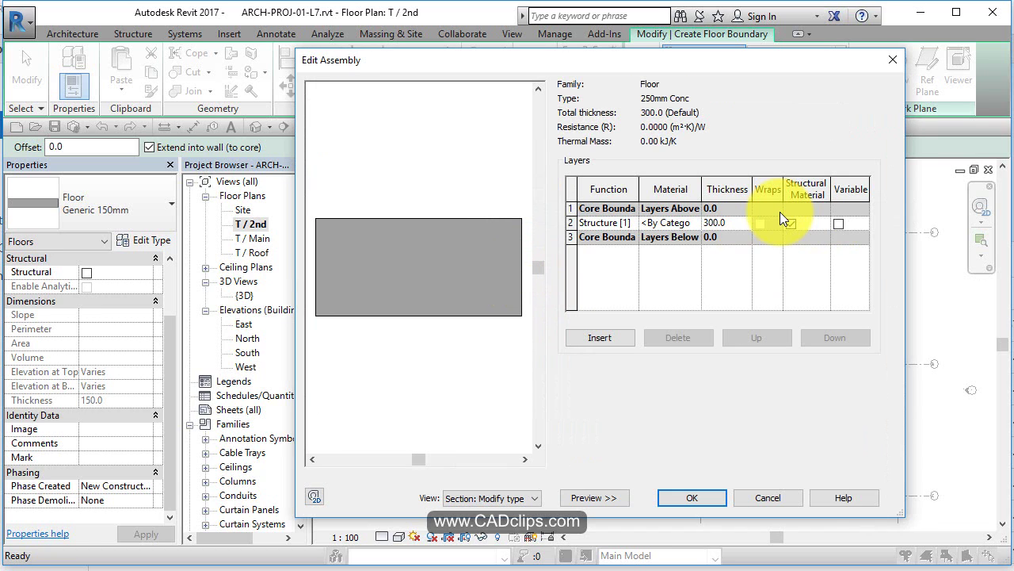
left_click(713, 223)
type("250")
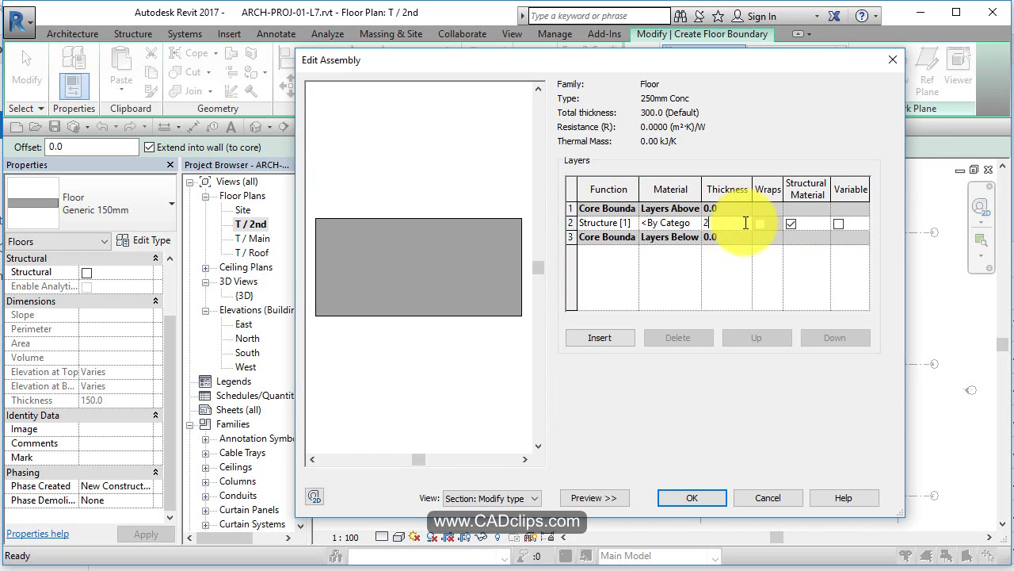
left_click(697, 221)
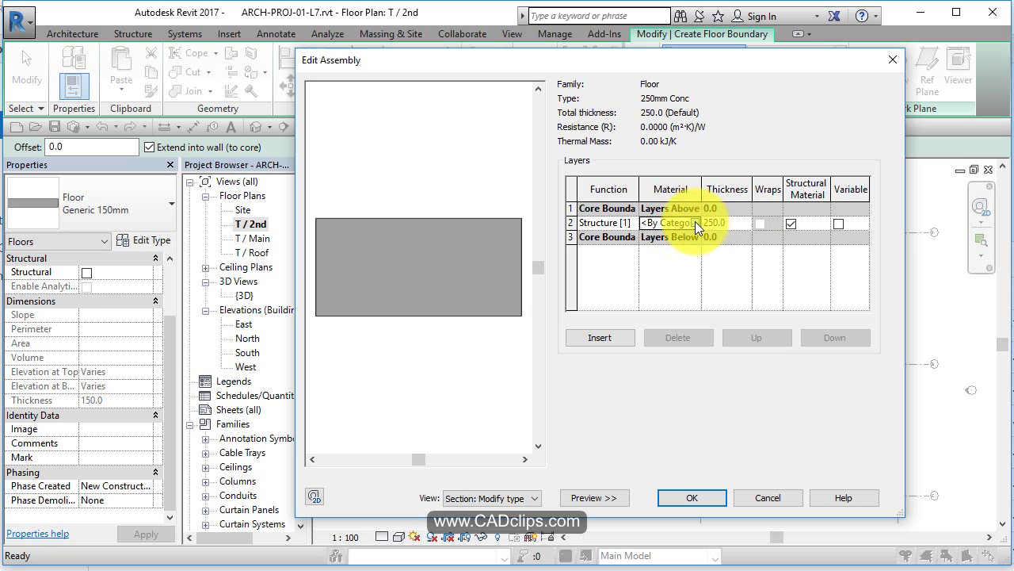
left_click(695, 222)
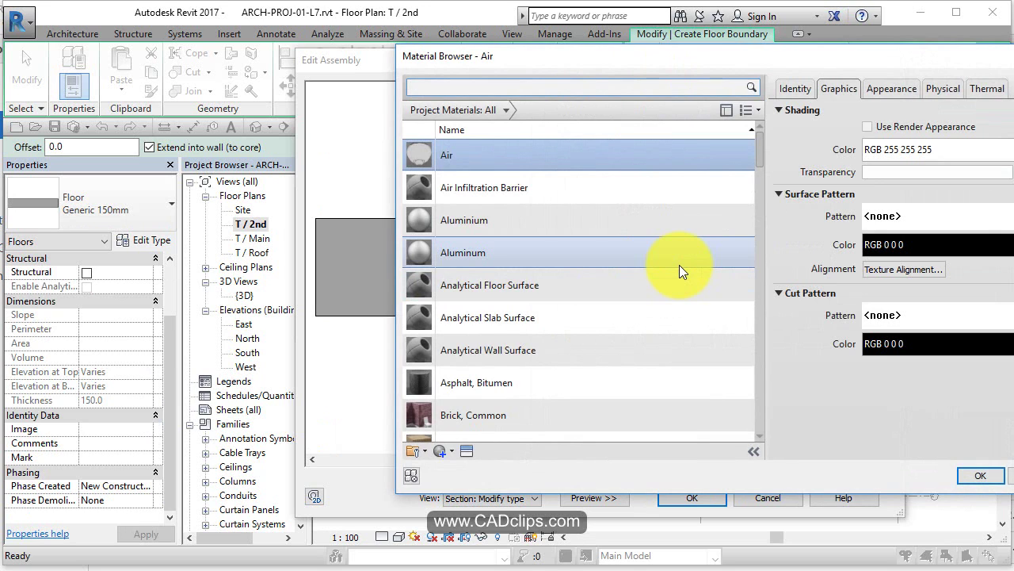
- Assign Concrete, Cast In Situ to the structure layer and confirm all dialogs
left_click_drag(581, 55, 423, 43)
left_click(410, 74)
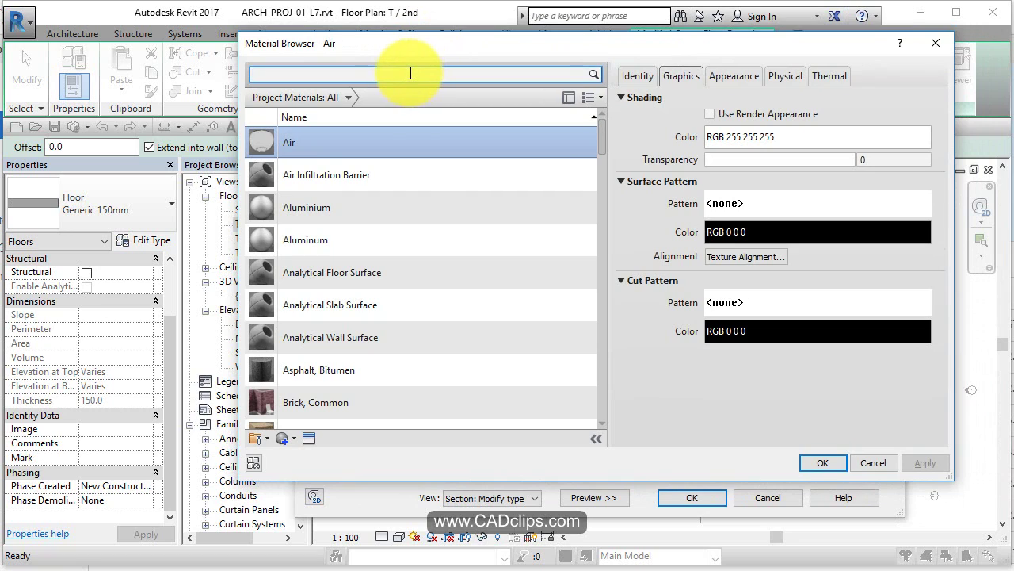
type("con")
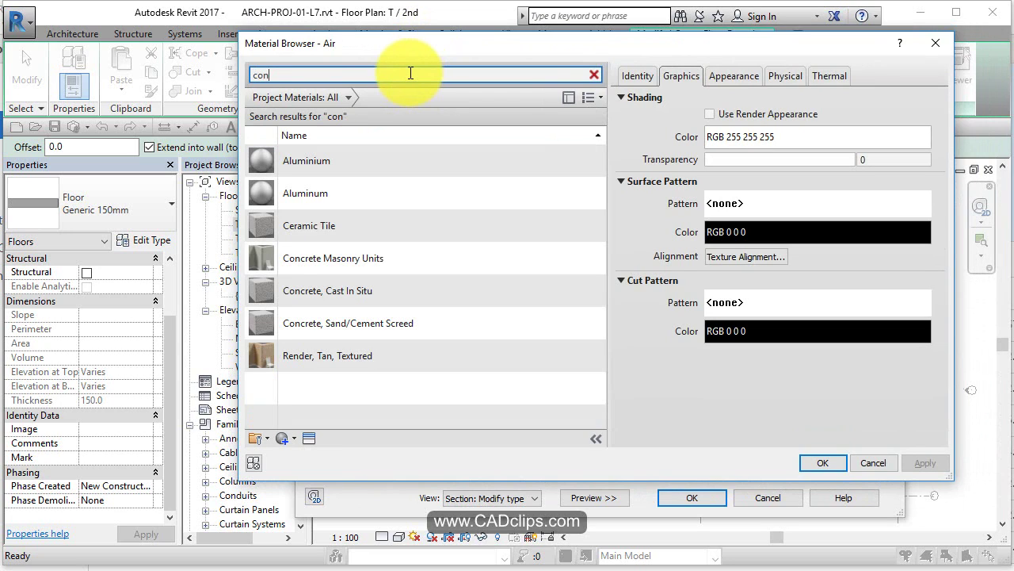
type(" cc")
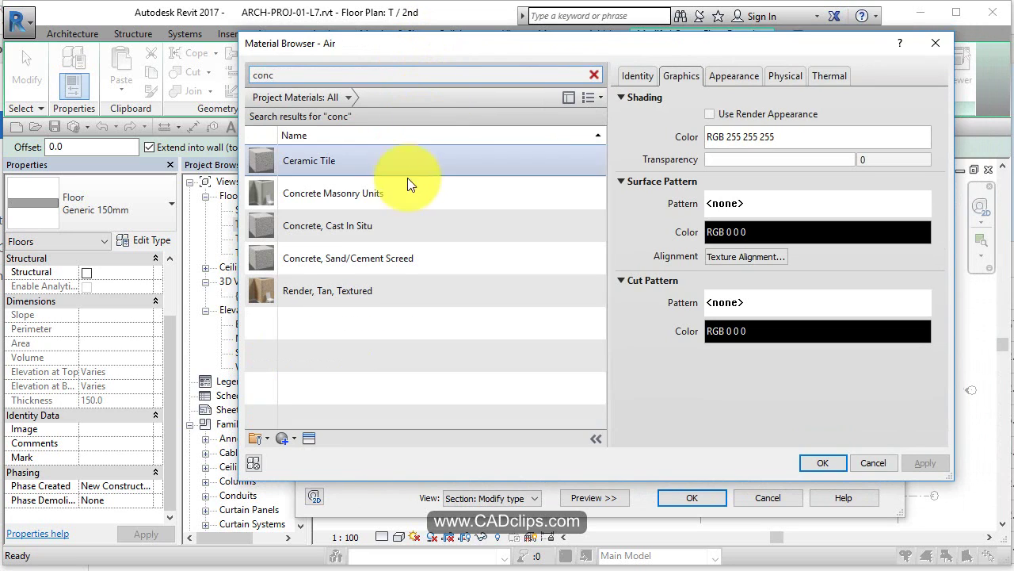
left_click(357, 228)
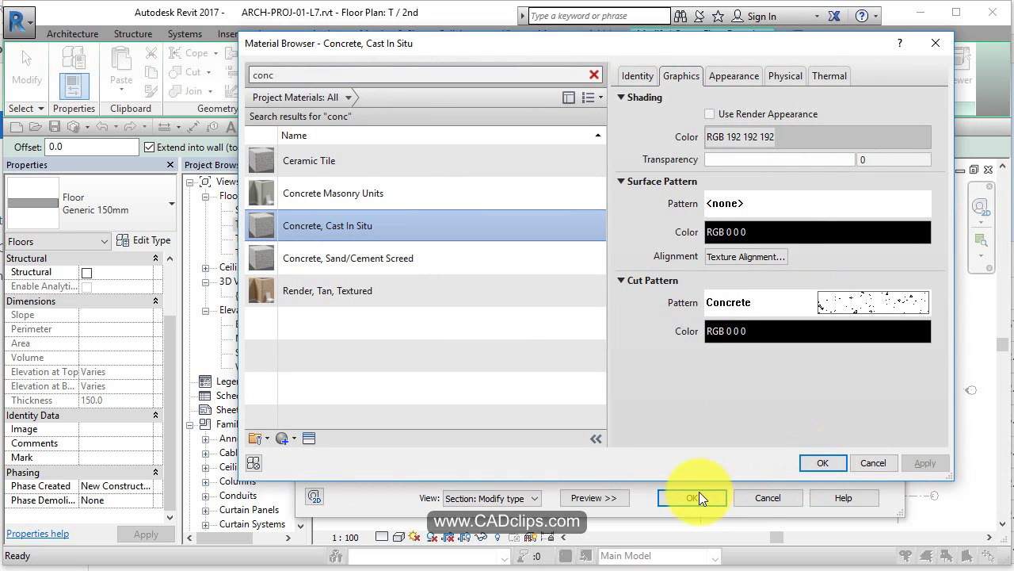
left_click(824, 463)
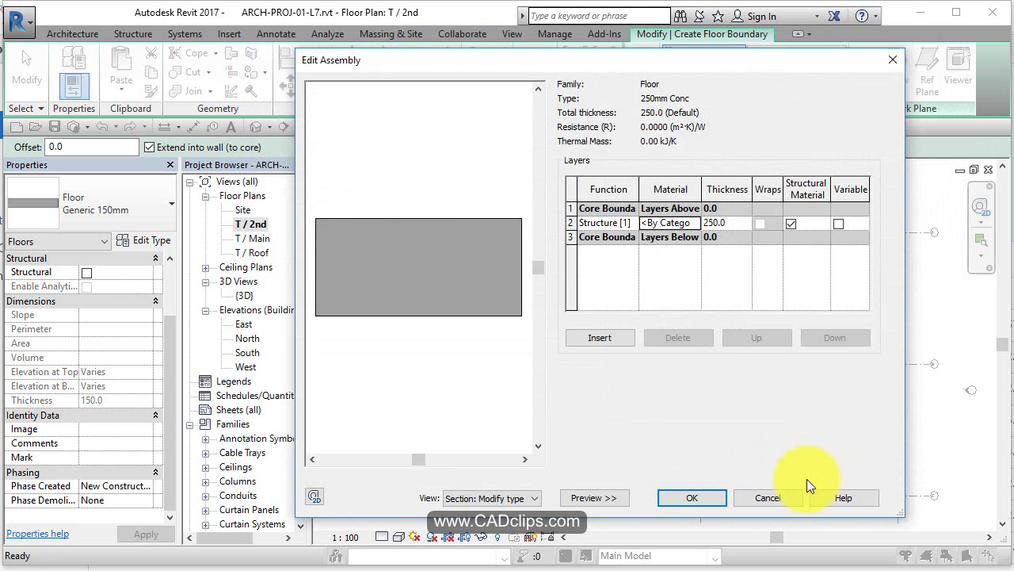
left_click(693, 497)
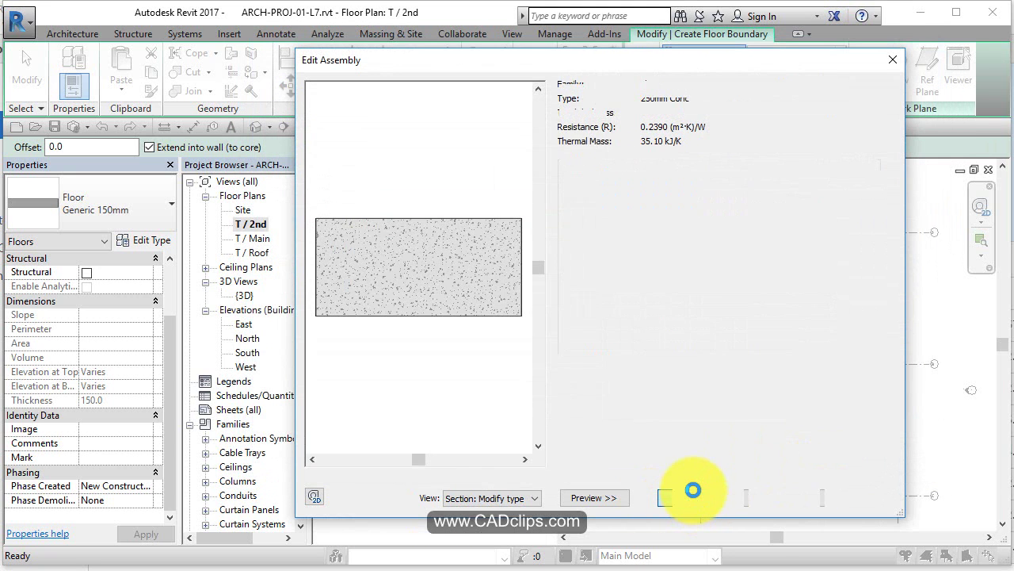
left_click(689, 495)
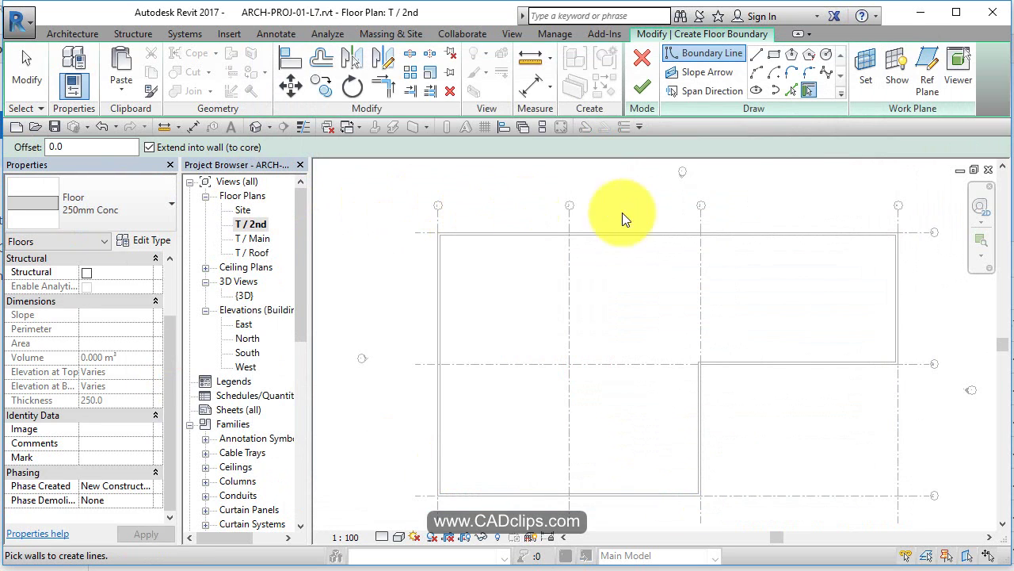
- Draw a rectangular floor boundary from the grid 1/A intersection to grid C/4
left_click(775, 54)
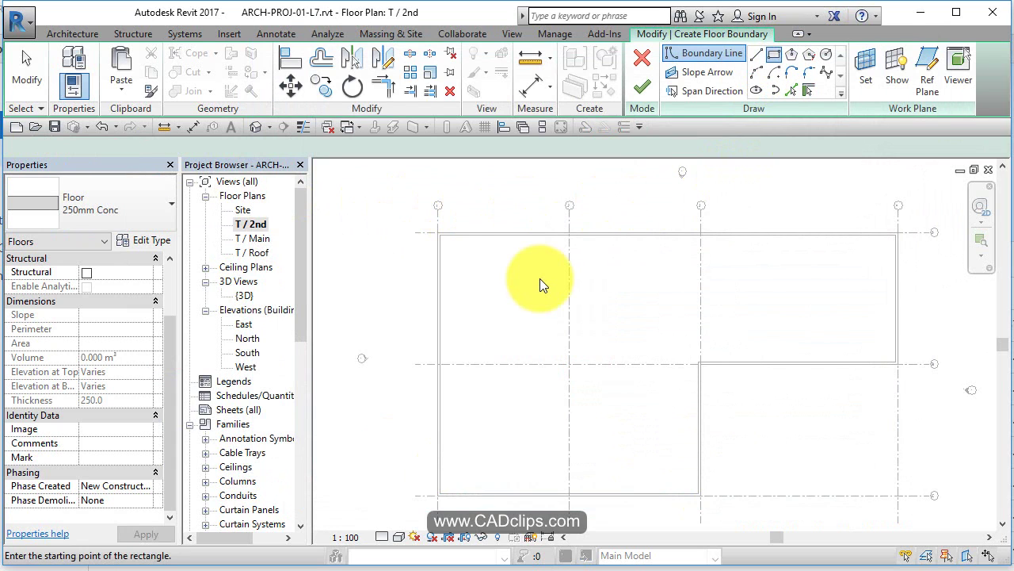
scroll(452, 243, "up", 5)
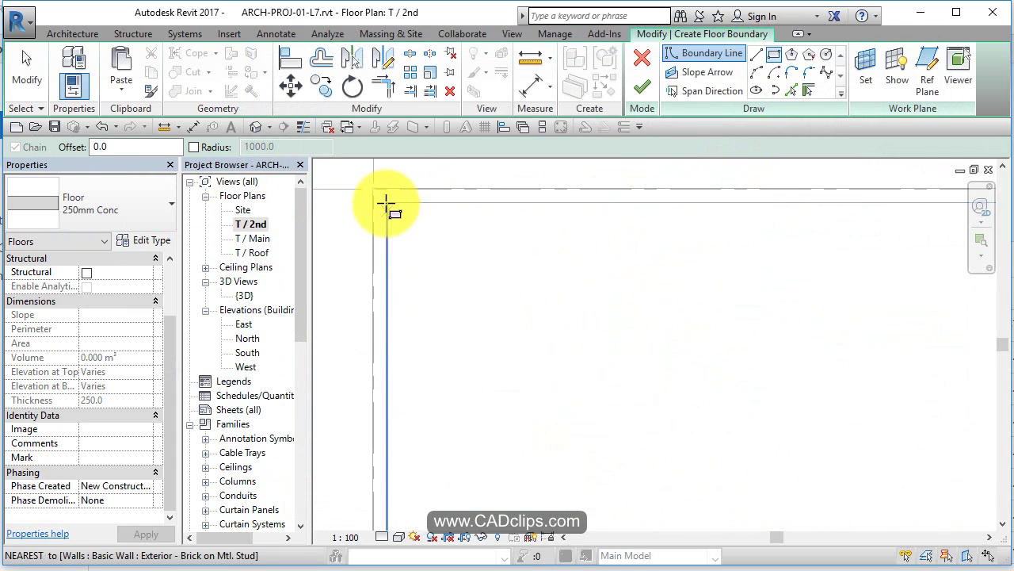
scroll(386, 203, "up", 4)
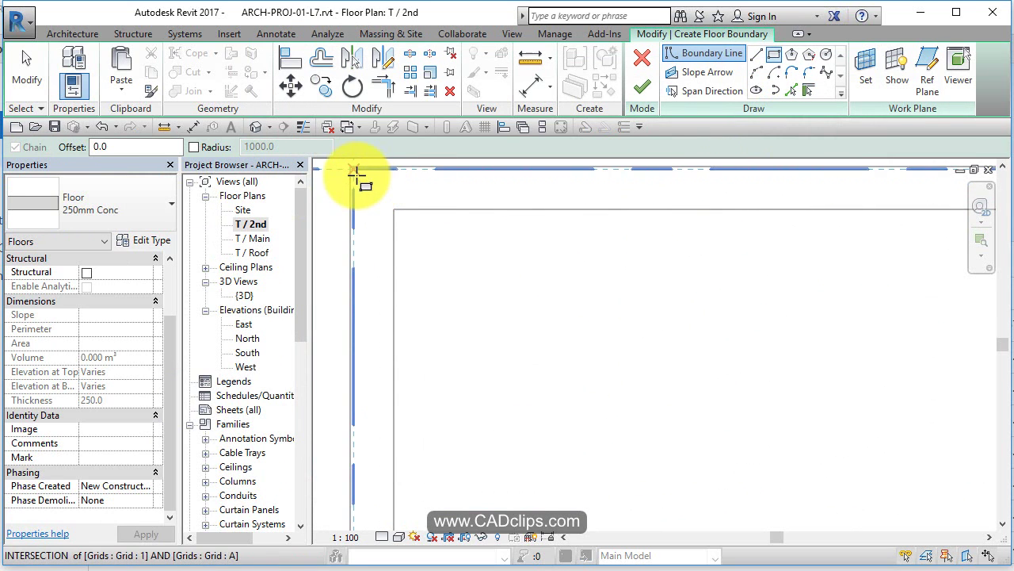
left_click(355, 174)
scroll(446, 249, "down", 5)
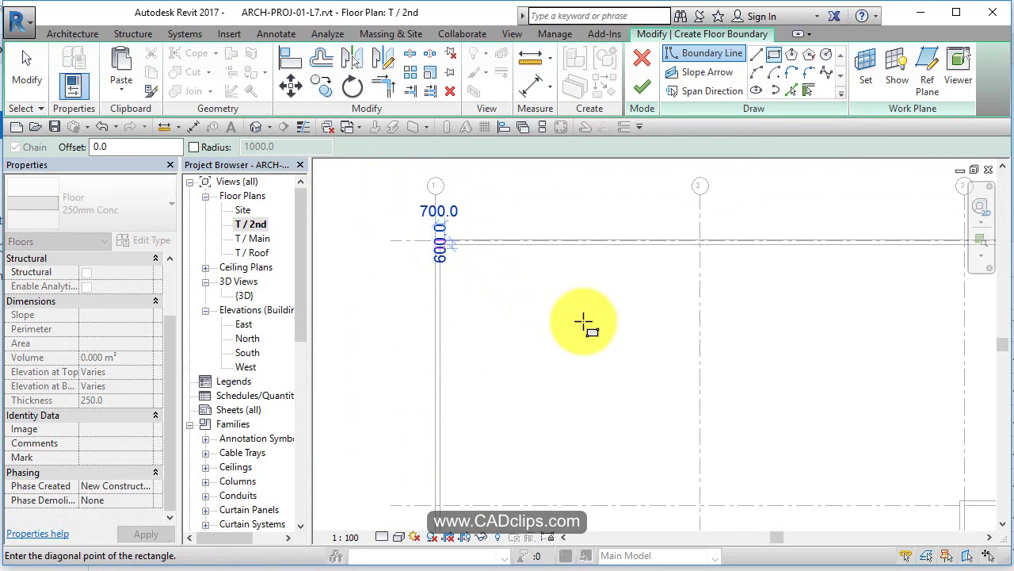
middle_click_drag(583, 321, 385, 193)
scroll(700, 412, "up", 4)
middle_click_drag(700, 412, 607, 481)
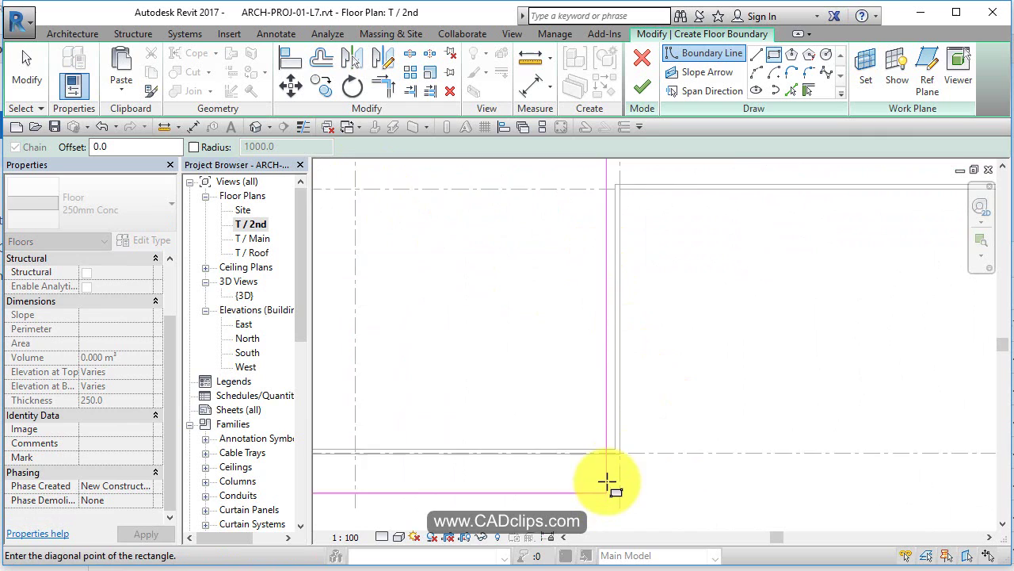
scroll(622, 460, "up", 2)
middle_click_drag(618, 439, 649, 342)
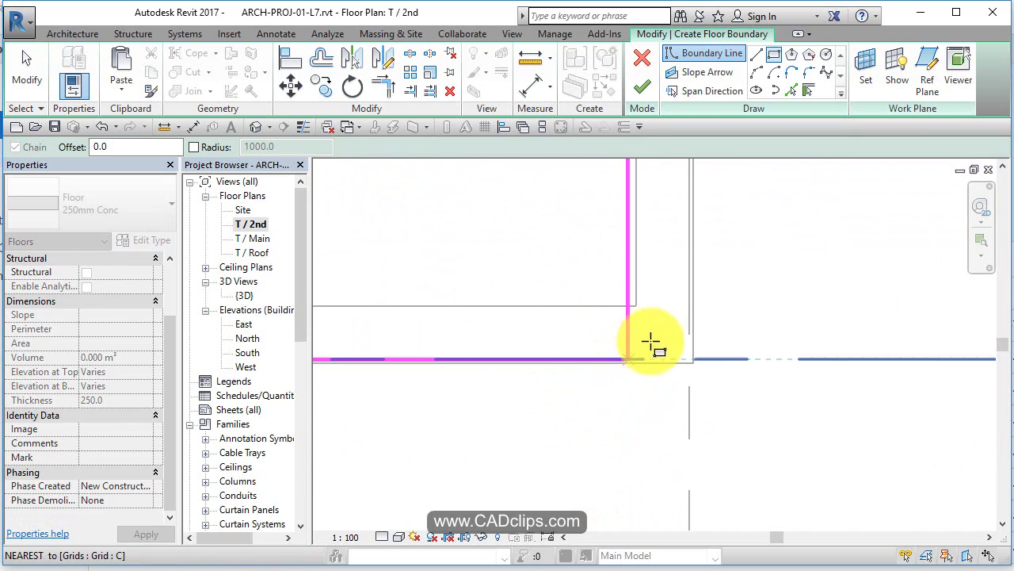
left_click(689, 358)
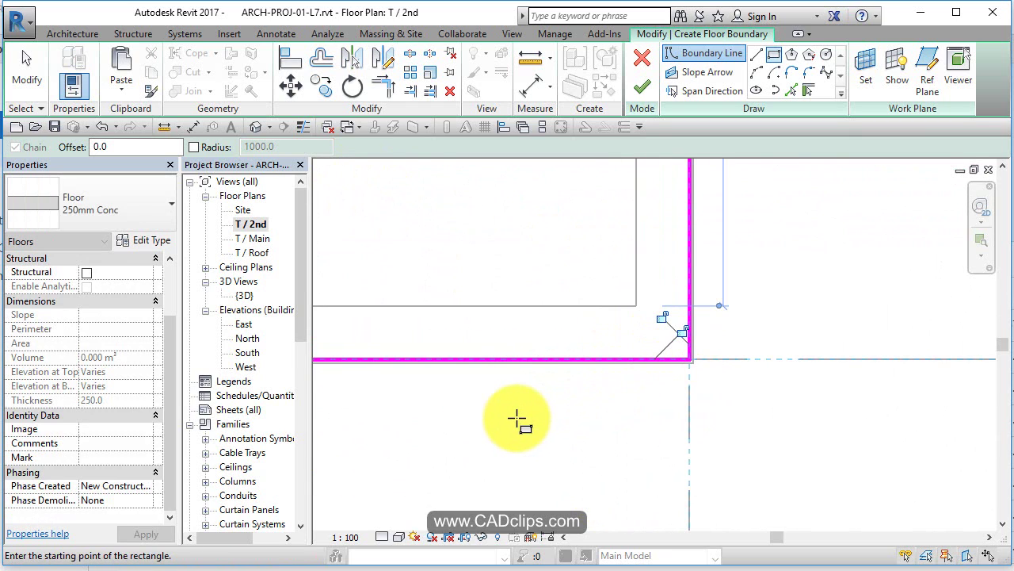
key("Escape")
key("Escape")
scroll(582, 407, "down", 3)
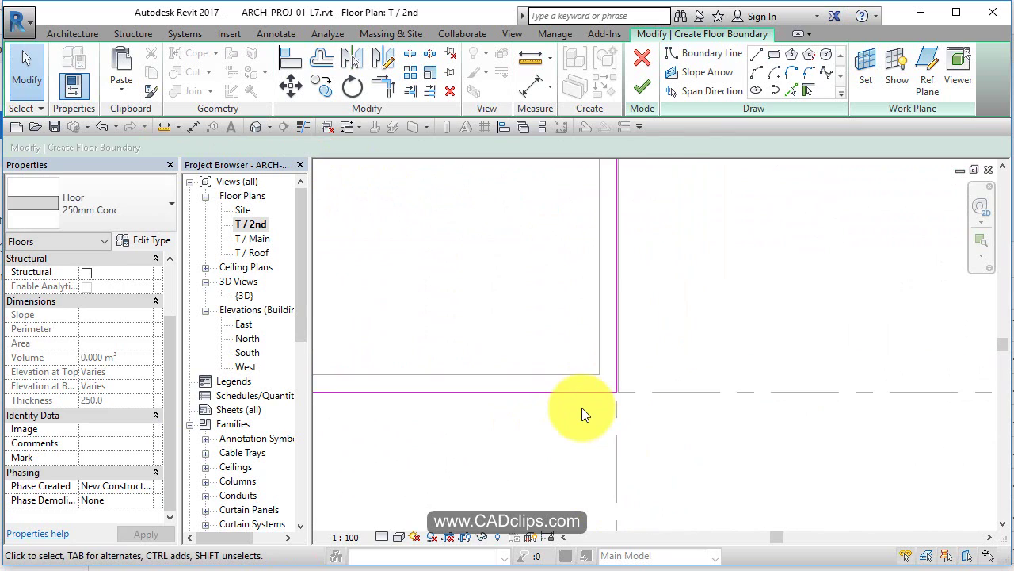
scroll(582, 408, "down", 4)
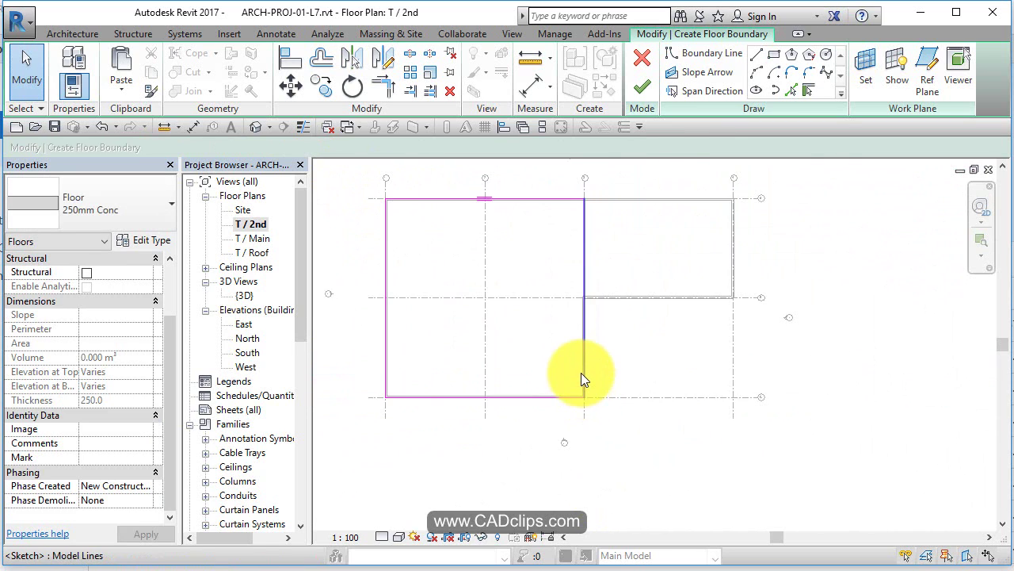
middle_click_drag(581, 373, 623, 388)
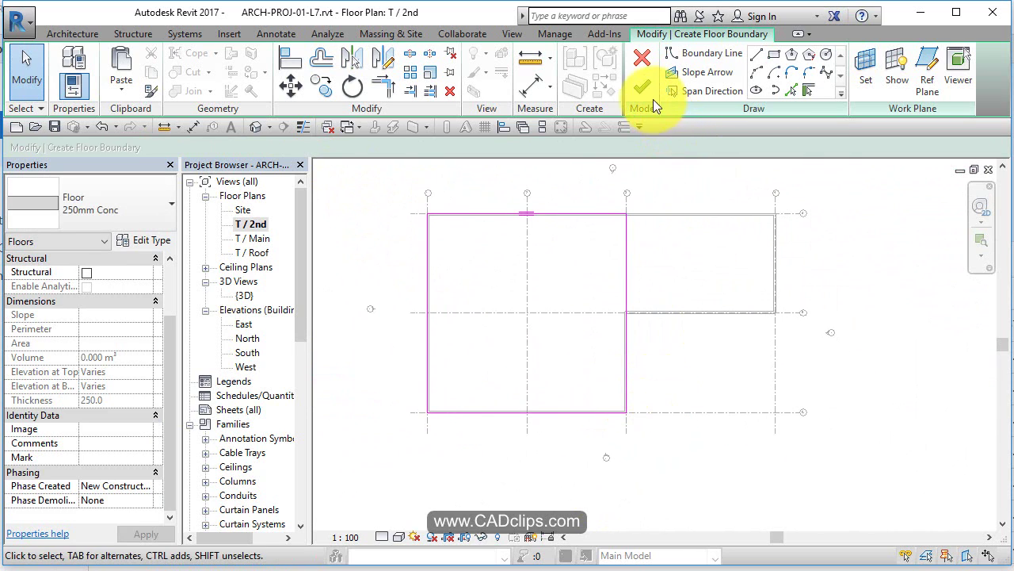
- Finish the 250mm Conc floor and attach the walls below to its underside
left_click(643, 87)
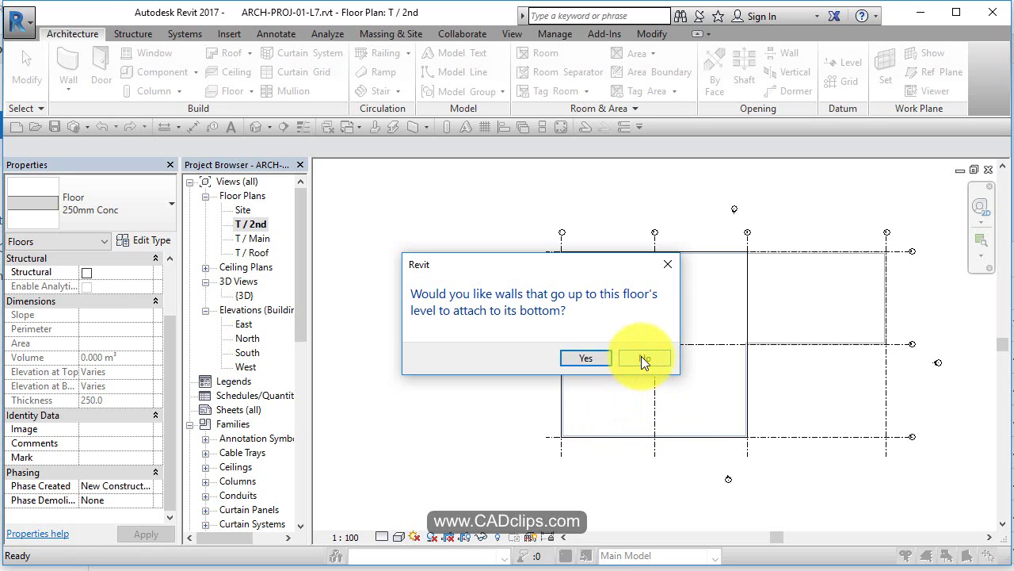
left_click(586, 357)
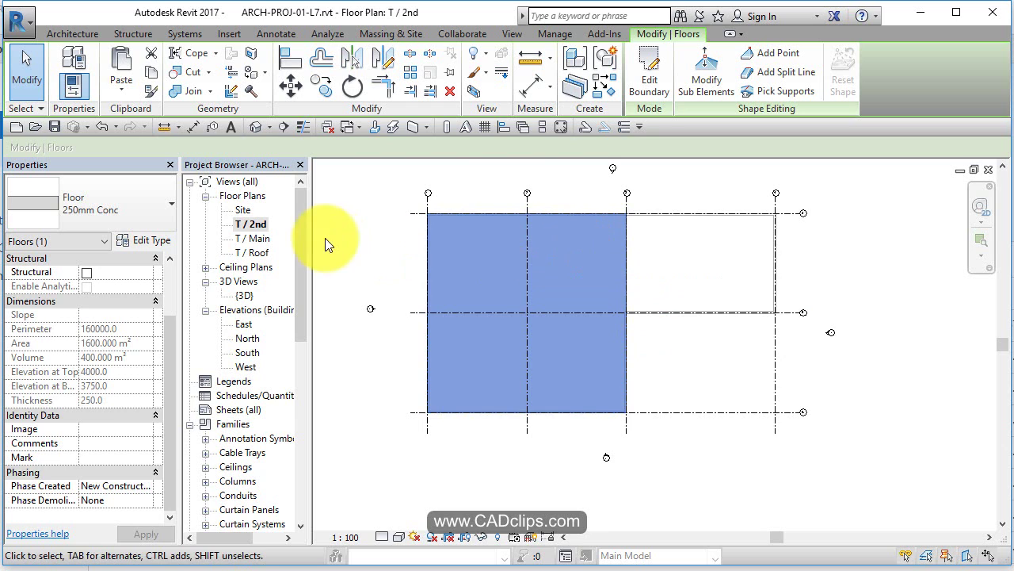
left_click(674, 287)
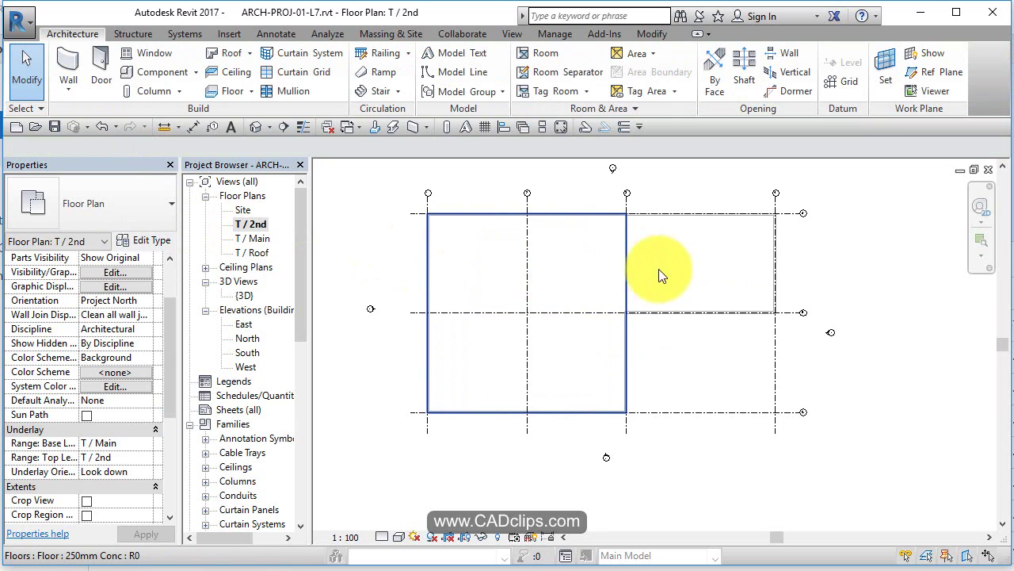
- Reopen the floor's boundary sketch and align and lock its edge to grid 1
left_click(659, 268)
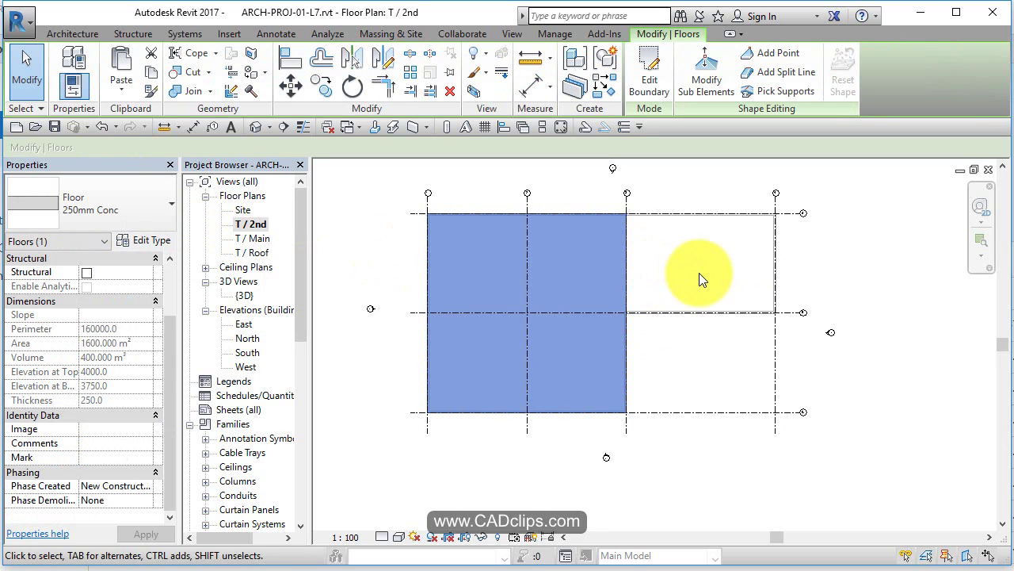
double_click(753, 259)
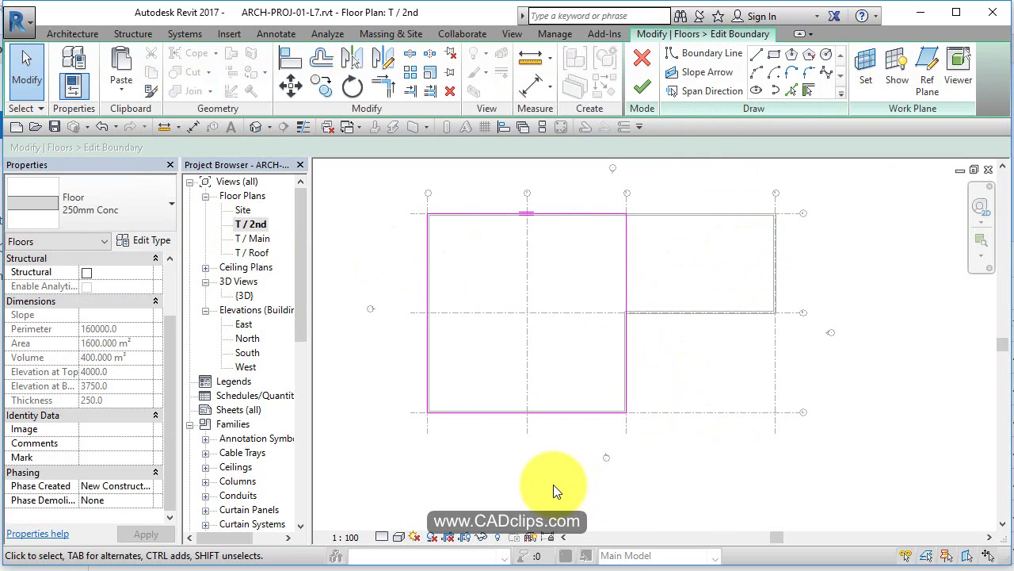
left_click(290, 58)
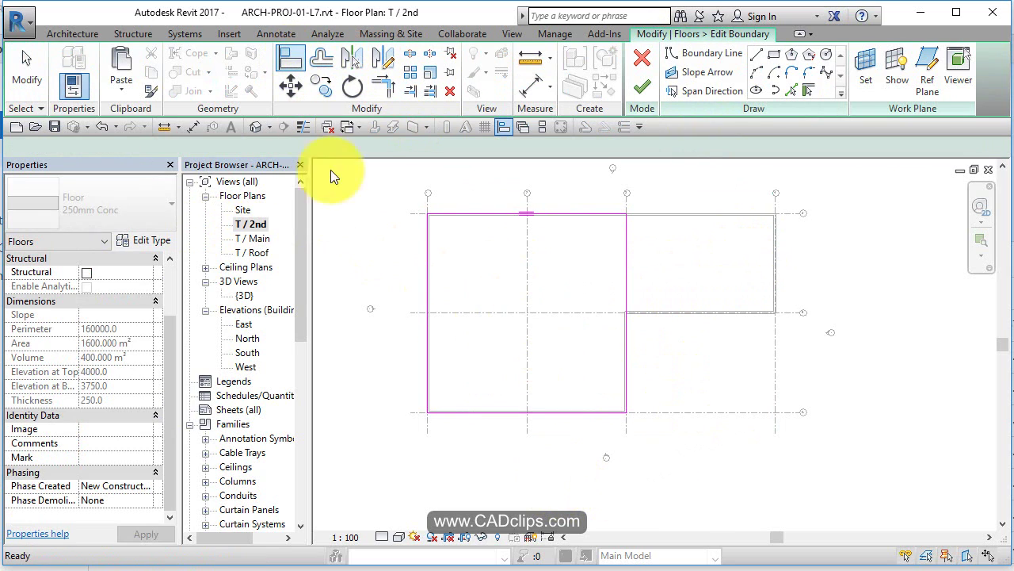
scroll(354, 210, "up", 5)
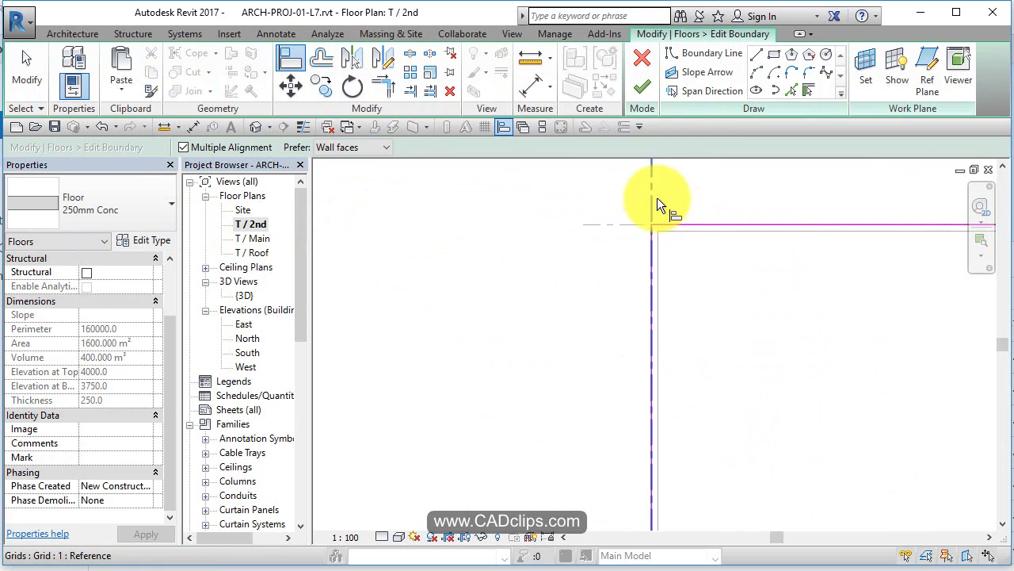
left_click(657, 197)
left_click(652, 366)
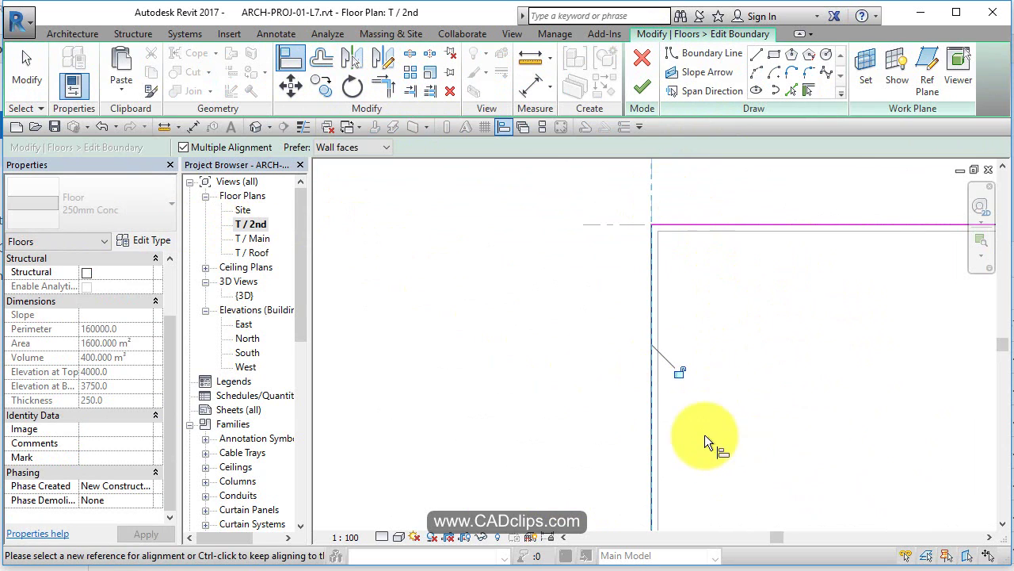
left_click(678, 372)
scroll(721, 428, "down", 2)
middle_click_drag(761, 426, 582, 323)
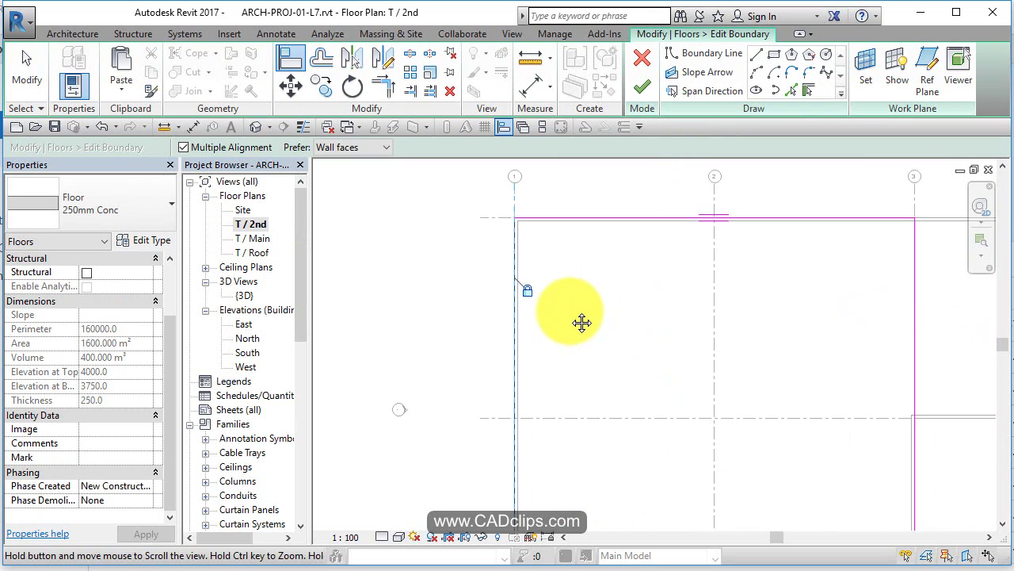
scroll(571, 317, "down", 3)
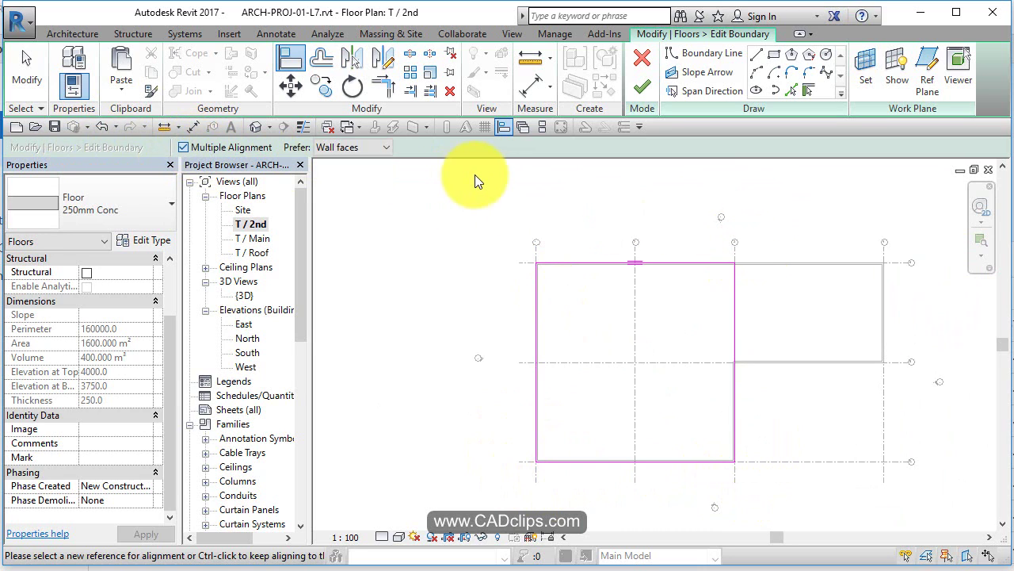
scroll(756, 246, "up", 3)
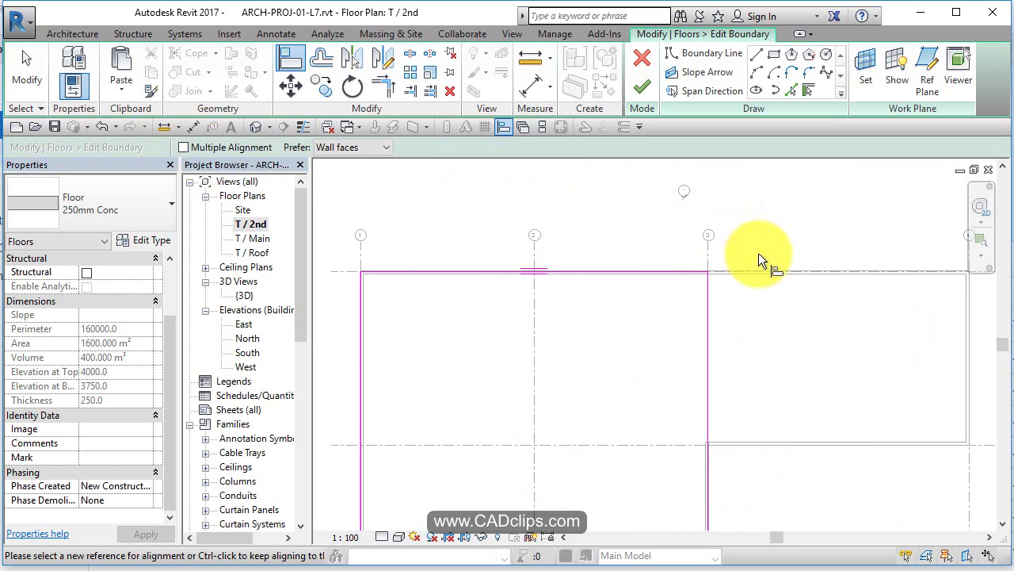
- Align and lock the right and top boundary lines to grids 3 and A
left_click(711, 255)
left_click(712, 320)
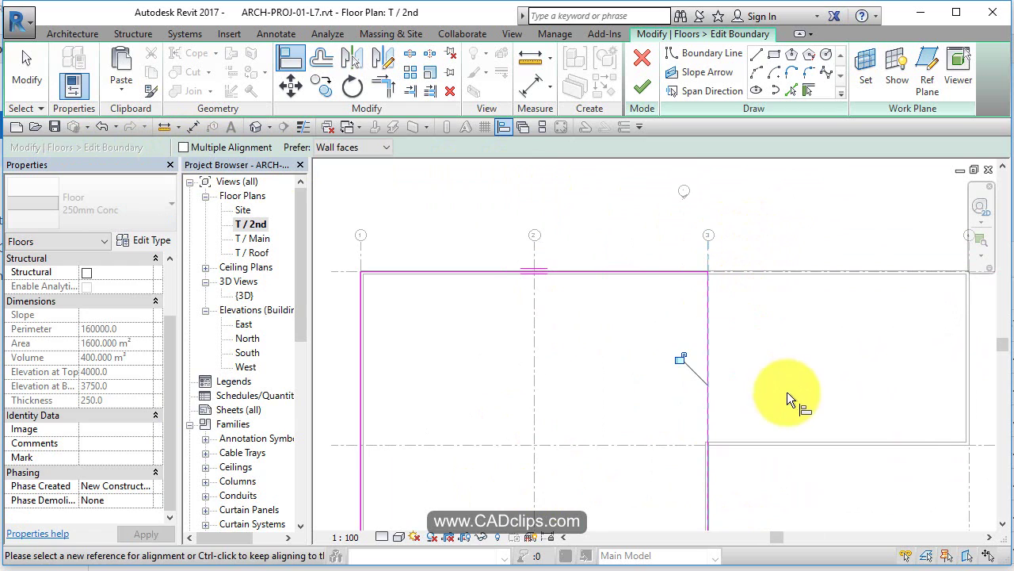
left_click(682, 361)
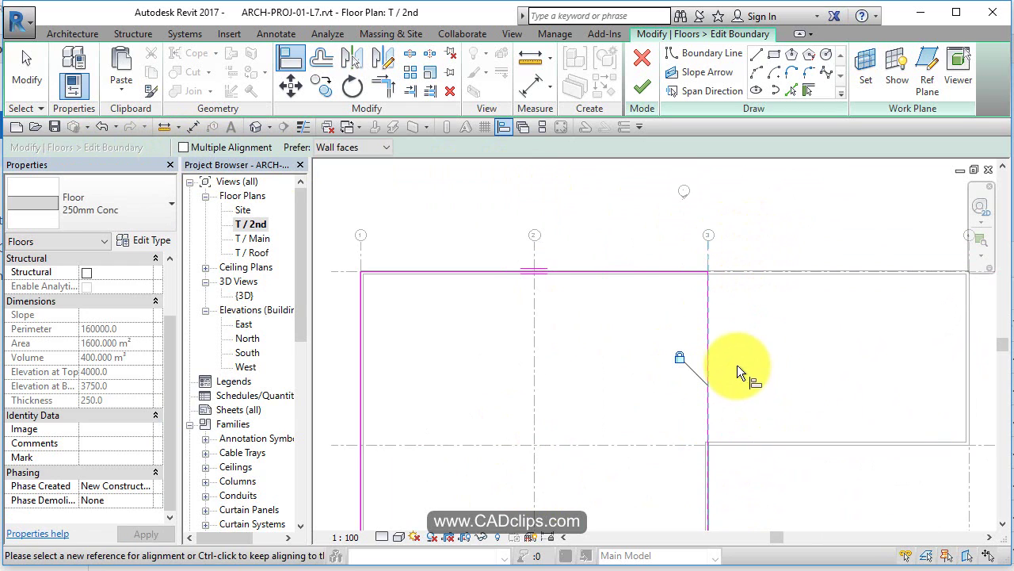
middle_click_drag(736, 365, 589, 376)
left_click(800, 267)
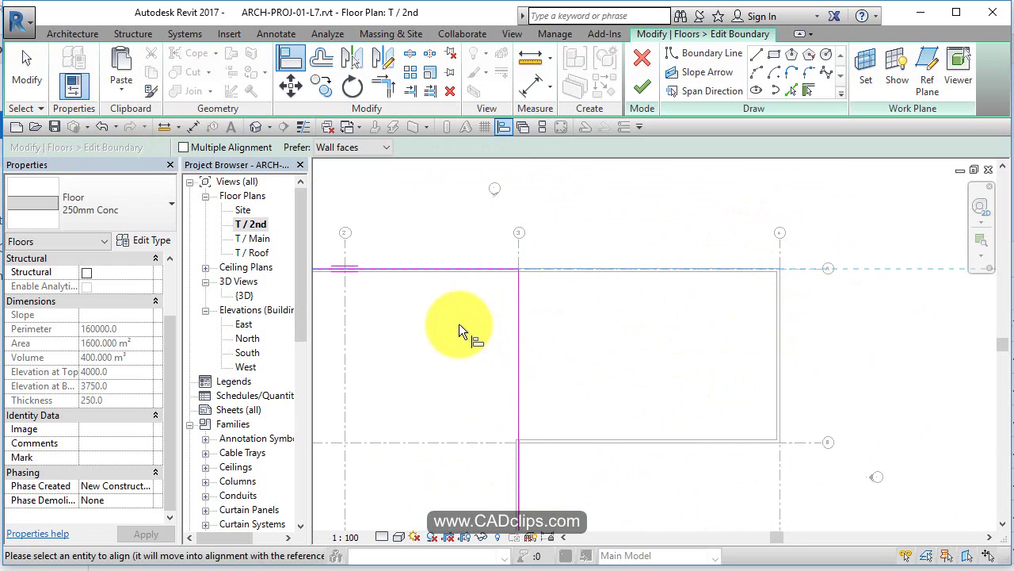
left_click(455, 269)
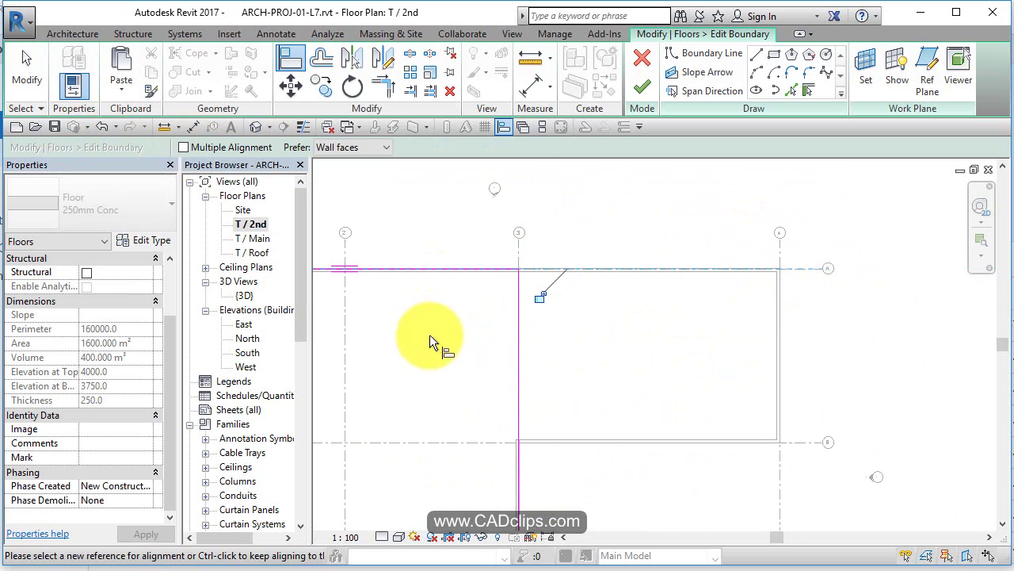
left_click(541, 298)
- Align and lock the bottom boundary line to grid C, then exit Align
middle_click_drag(674, 283, 720, 401)
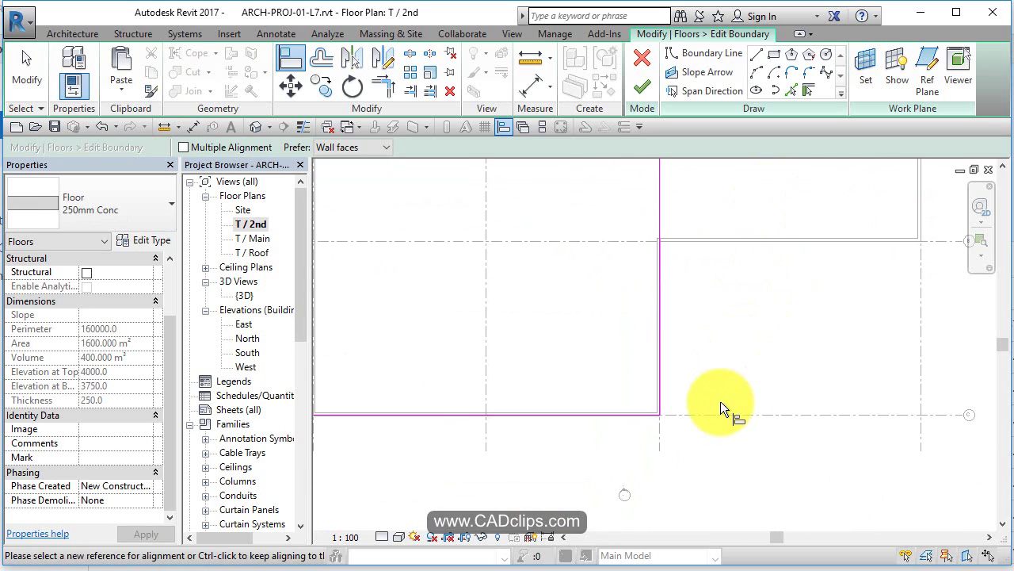
left_click(710, 418)
left_click(590, 413)
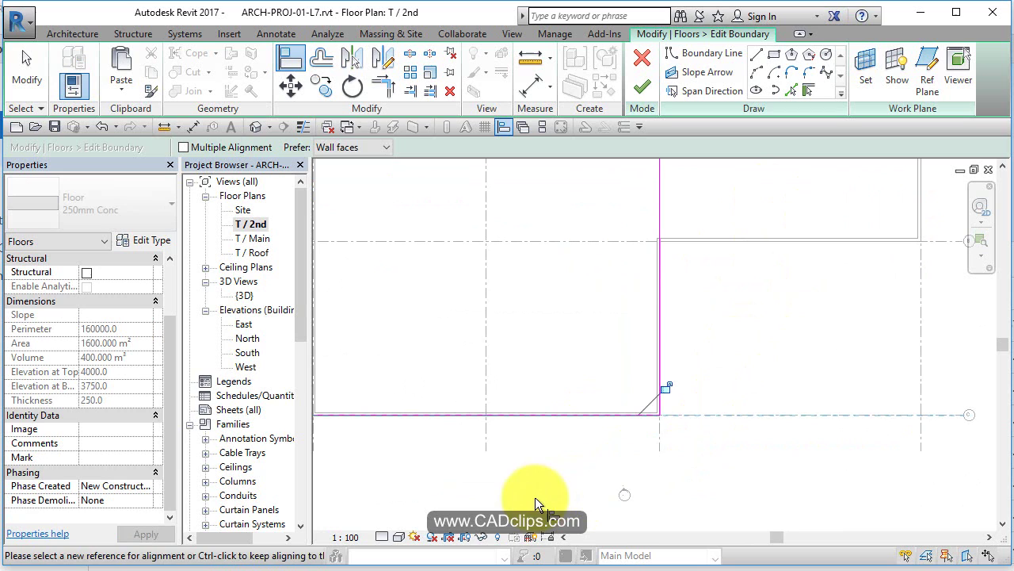
left_click(665, 388)
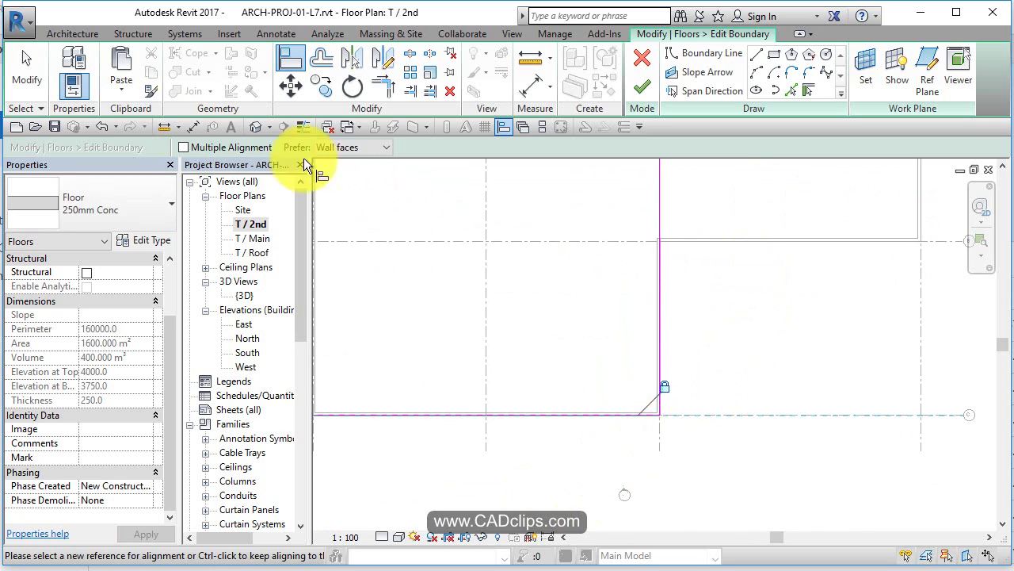
left_click(25, 76)
scroll(650, 317, "down", 2)
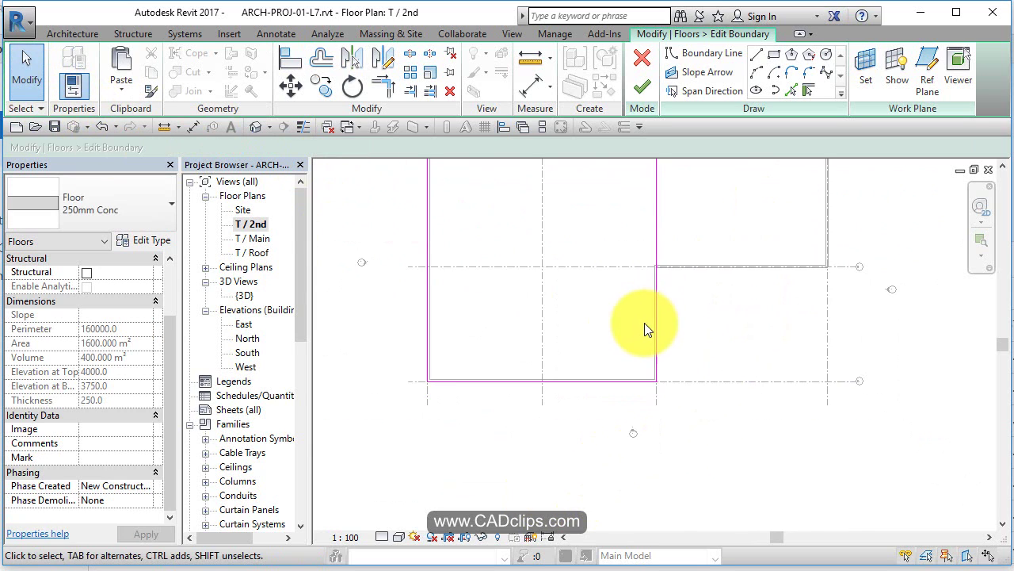
scroll(644, 322, "down", 1)
middle_click_drag(661, 362, 670, 423)
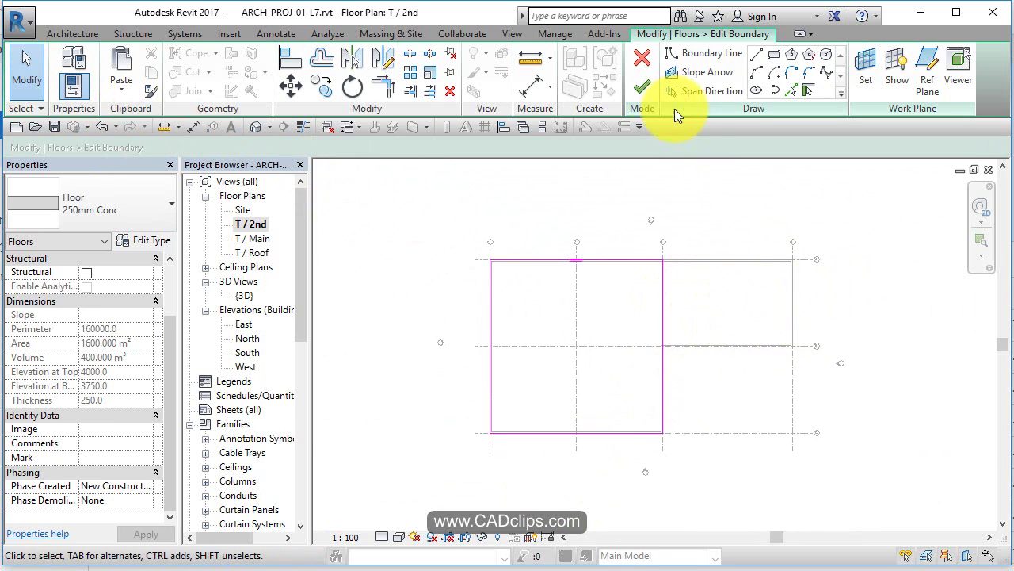
- Finish the sketch with walls attached, then undo both the attachment and the finish
left_click(641, 87)
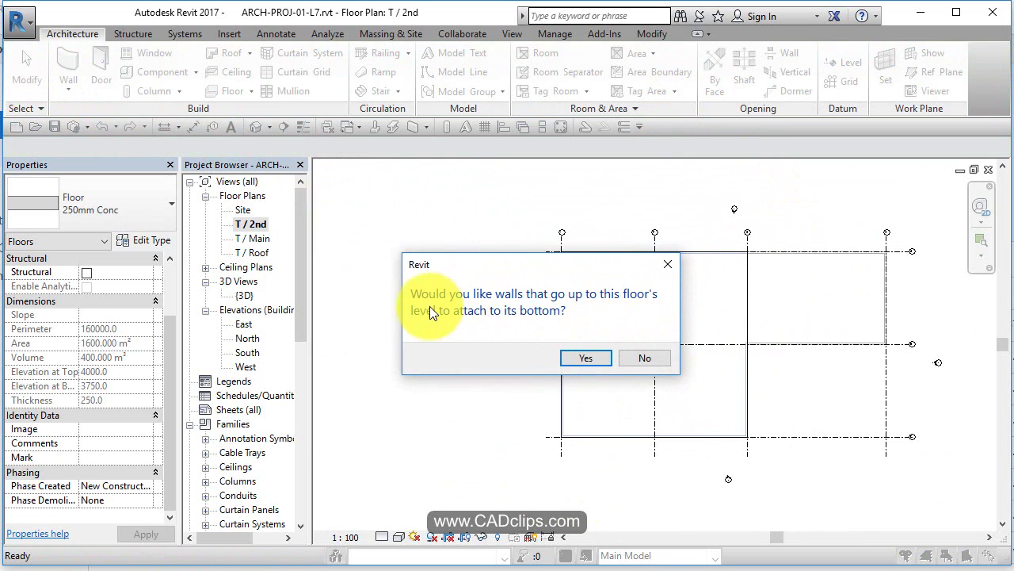
left_click(598, 361)
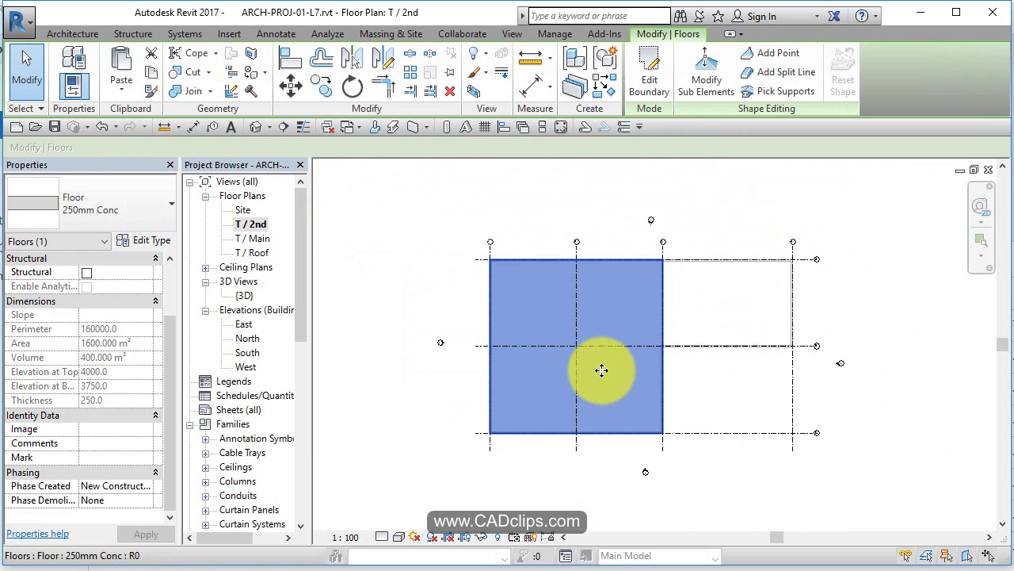
left_click(603, 370)
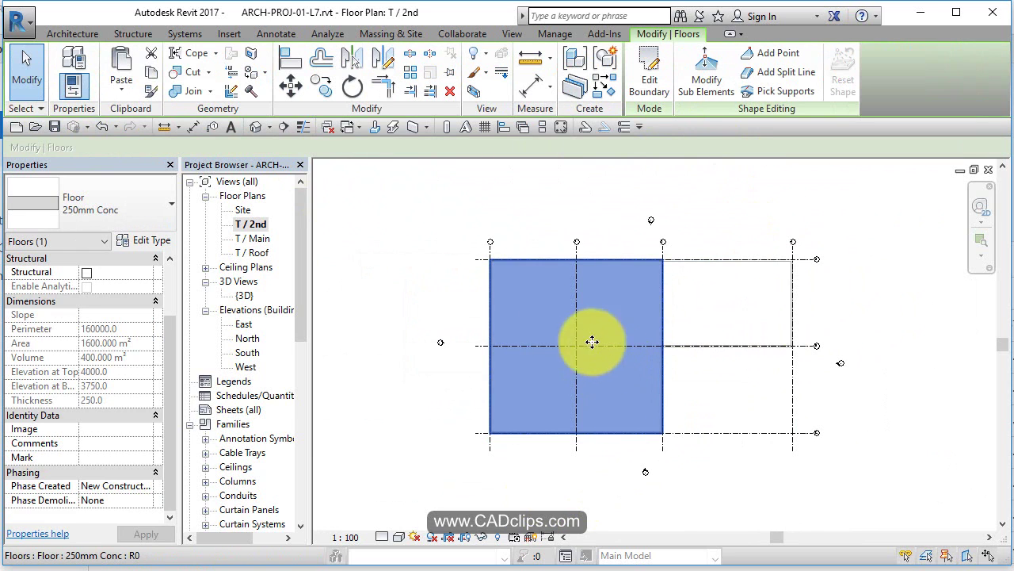
left_click(103, 127)
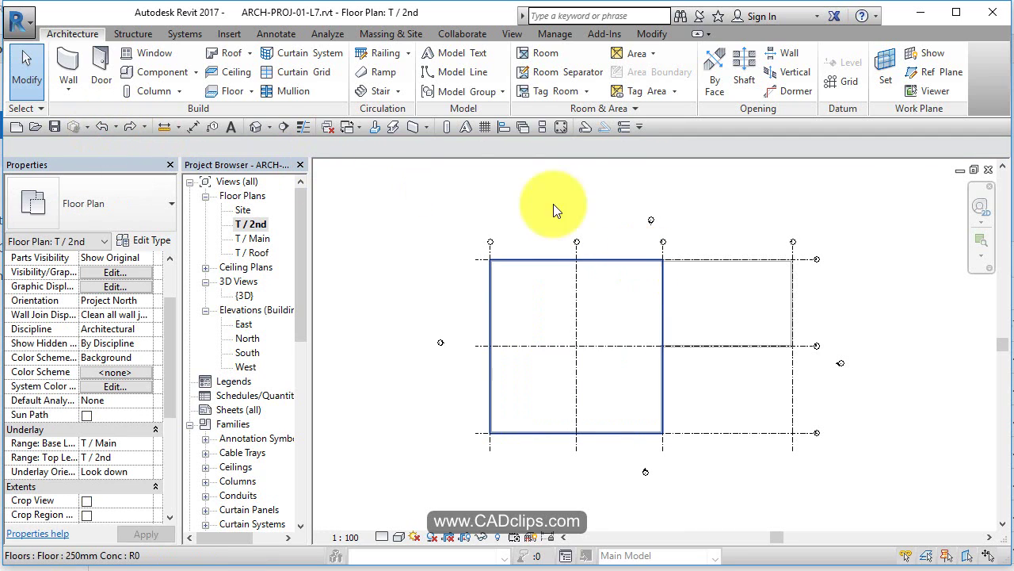
left_click(98, 126)
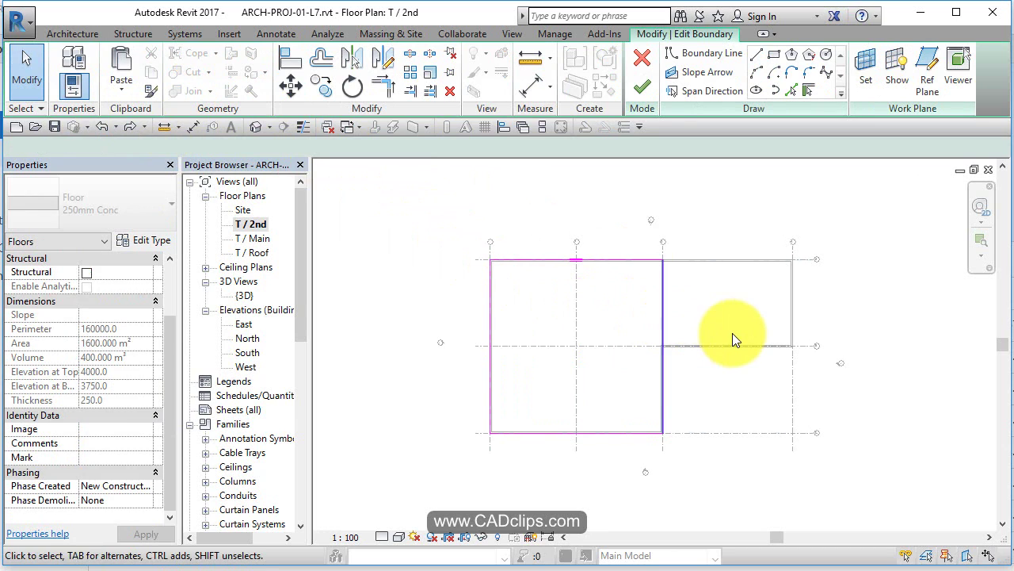
- Finish the floor again, declining to attach the walls below
left_click(741, 292)
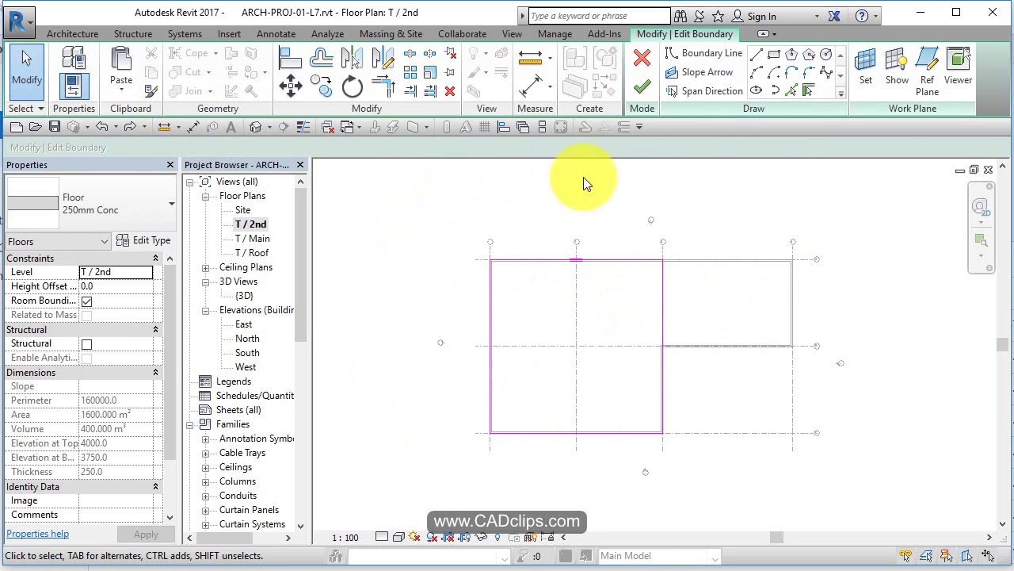
left_click(649, 83)
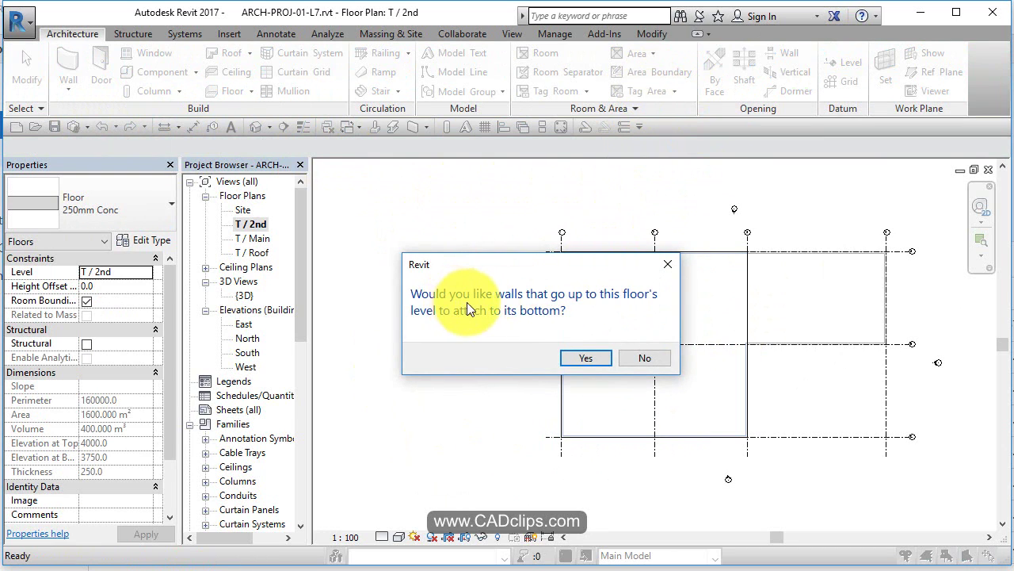
left_click(644, 357)
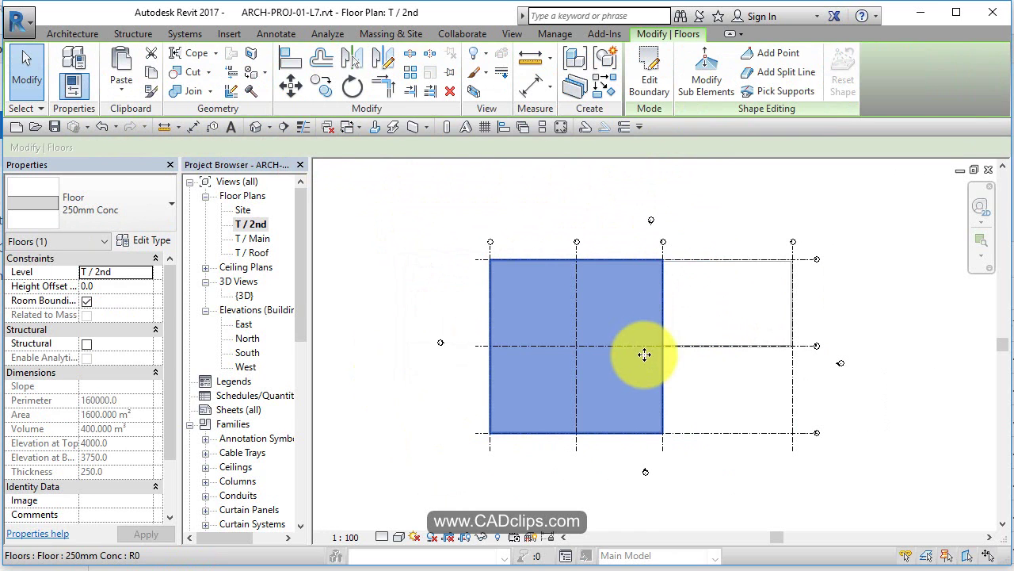
left_click(623, 212)
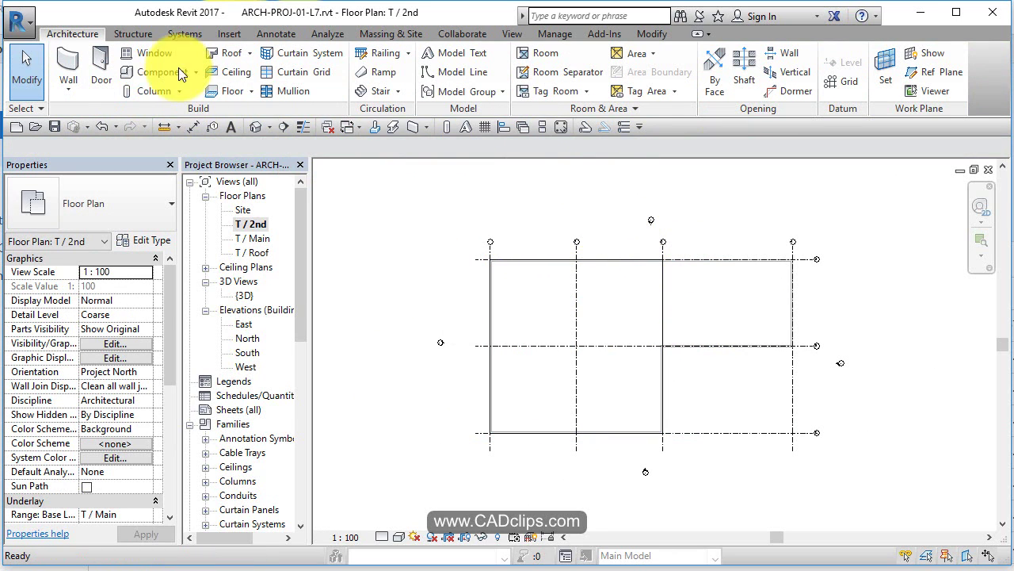
- Open the default 3D view and inspect the front exterior wall
left_click(257, 126)
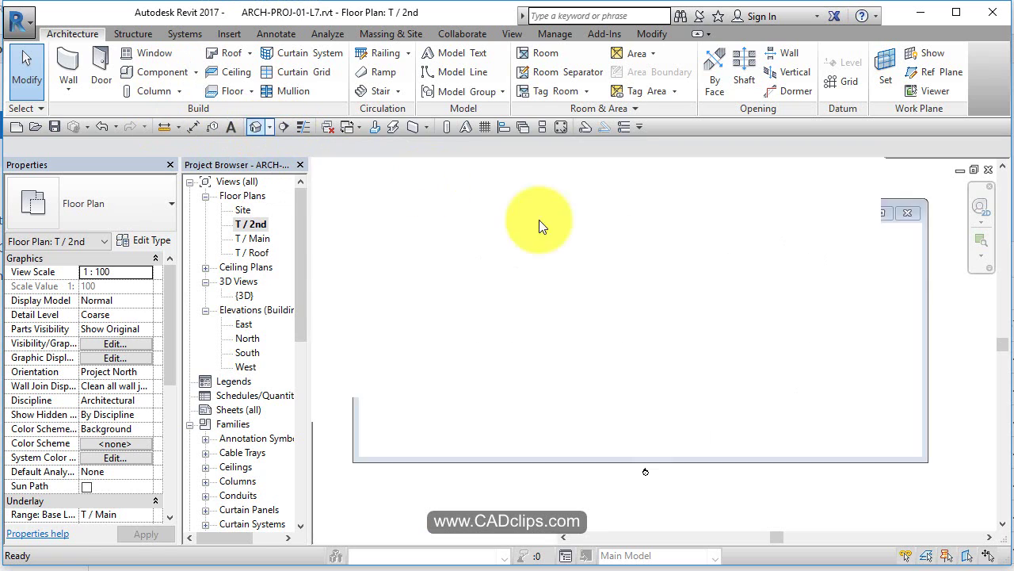
scroll(713, 392, "up", 4)
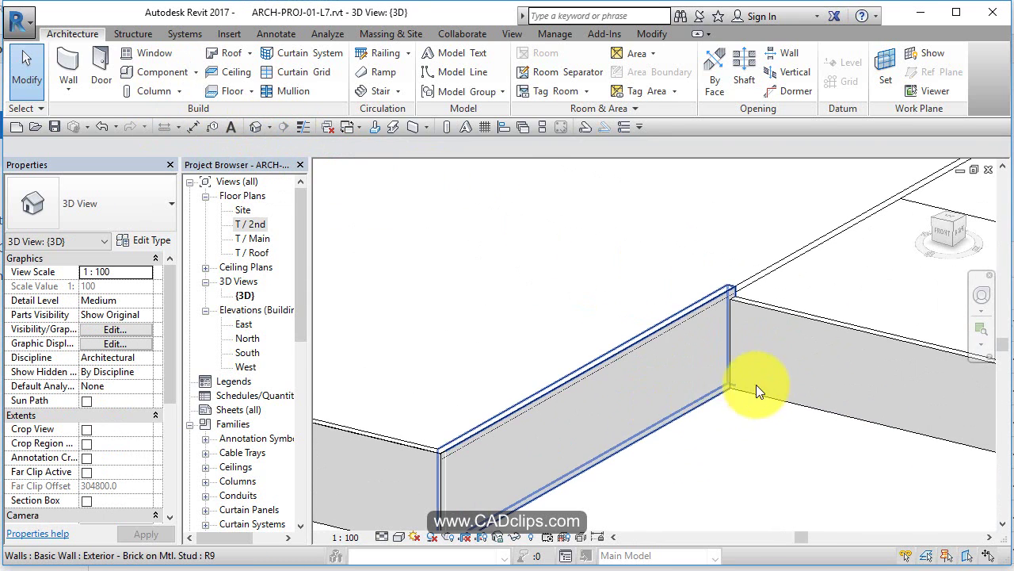
left_click(711, 348)
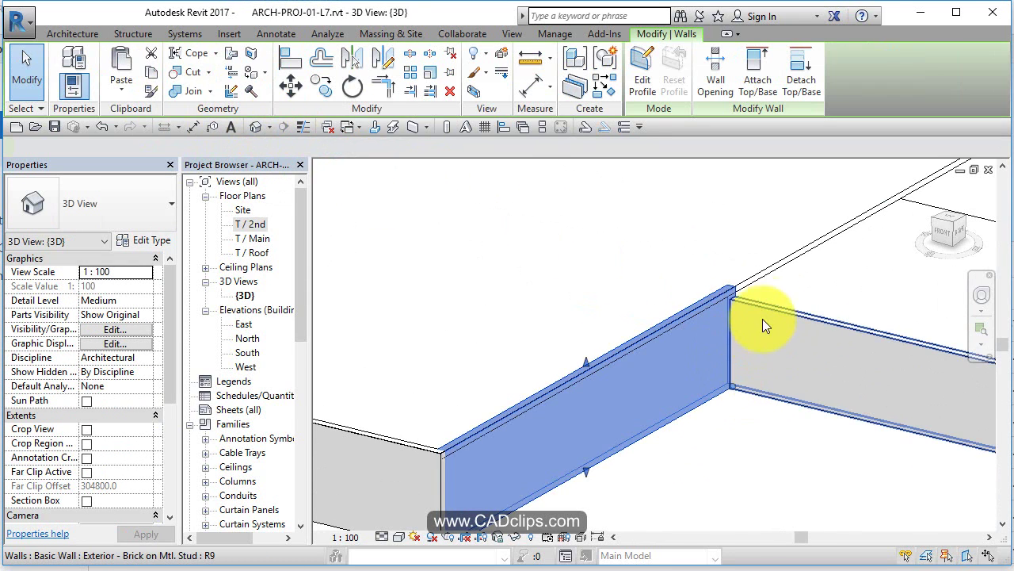
scroll(763, 313, "up", 2)
middle_click_drag(764, 309, 480, 437)
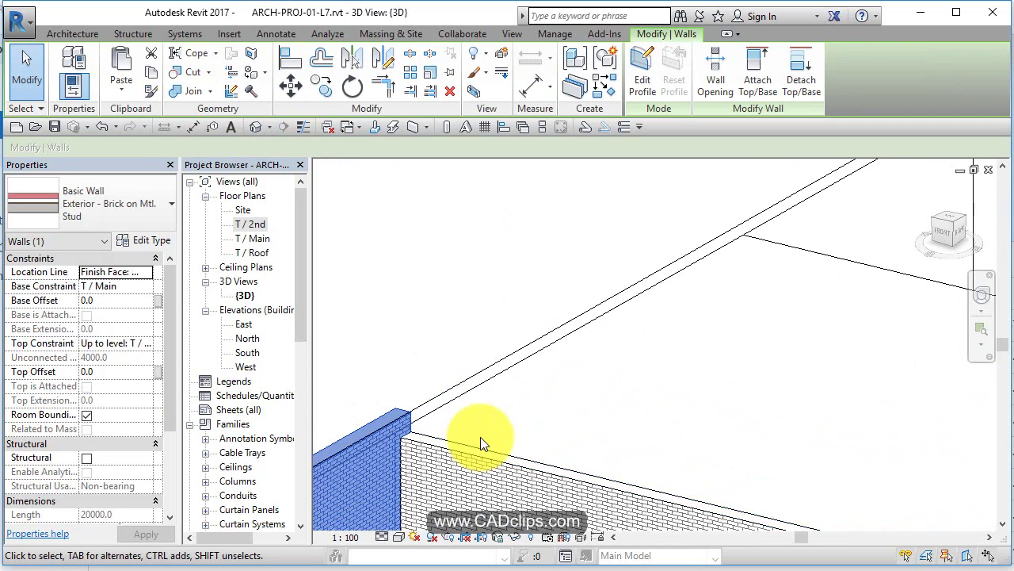
scroll(481, 436, "down", 2)
middle_click_drag(578, 362, 550, 412)
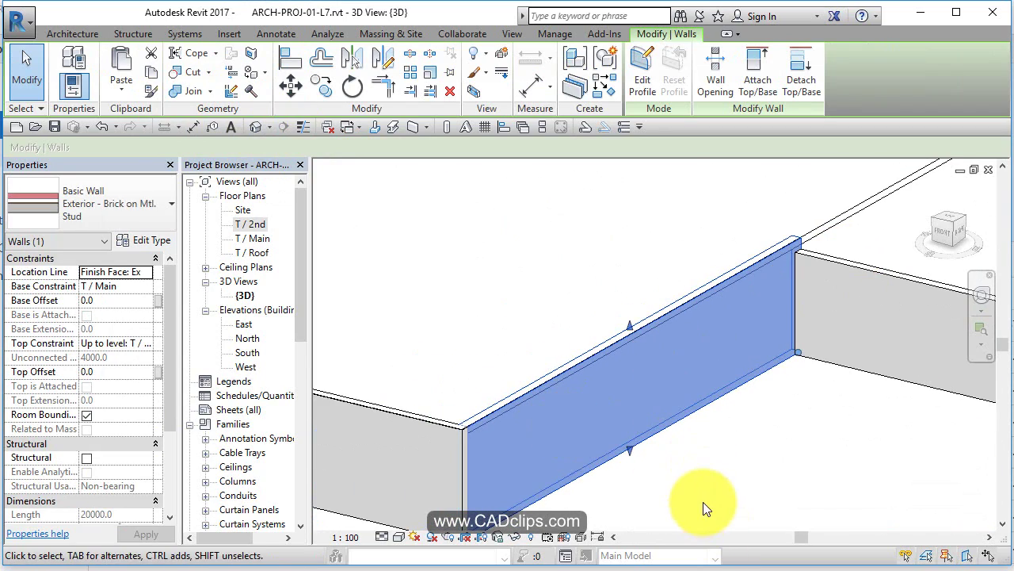
middle_click_drag(702, 502, 787, 433)
key("Escape")
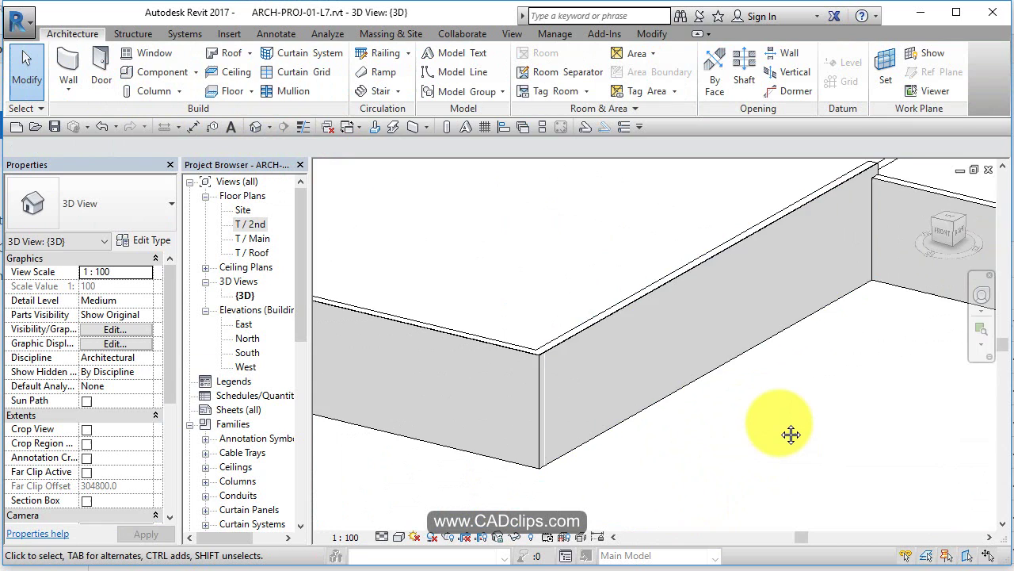
- Select and inspect the floor slab capping the walls, then deselect it
scroll(780, 426, "down", 2)
scroll(673, 285, "up", 1)
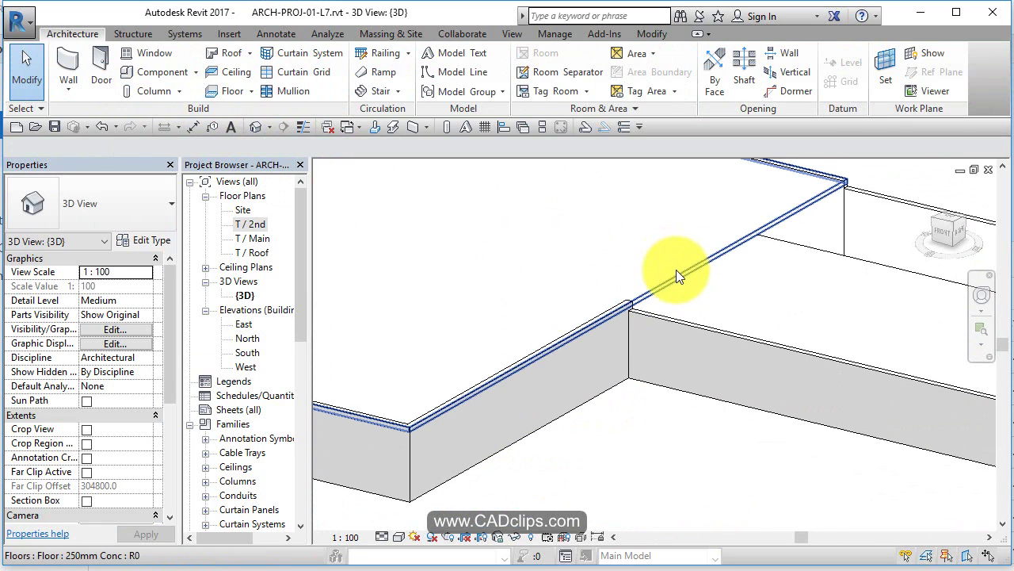
left_click(676, 269)
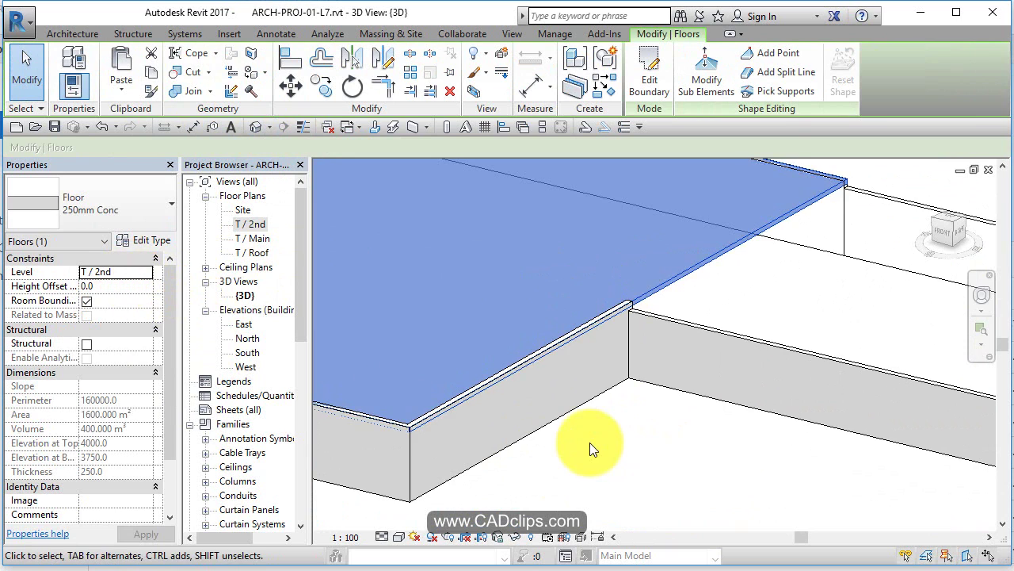
scroll(589, 442, "down", 3)
scroll(727, 411, "up", 1)
left_click(727, 411)
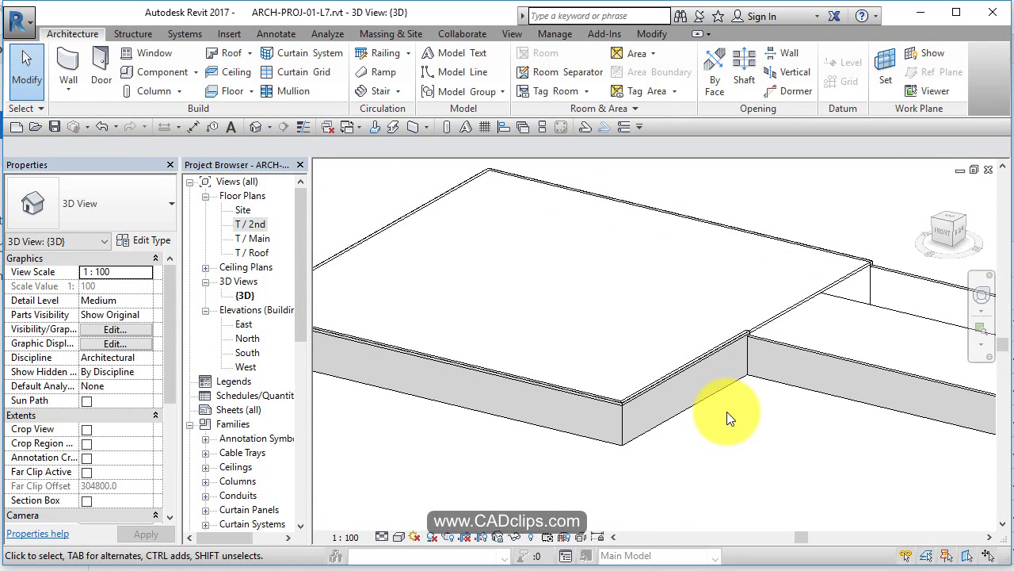
scroll(717, 428, "down", 2)
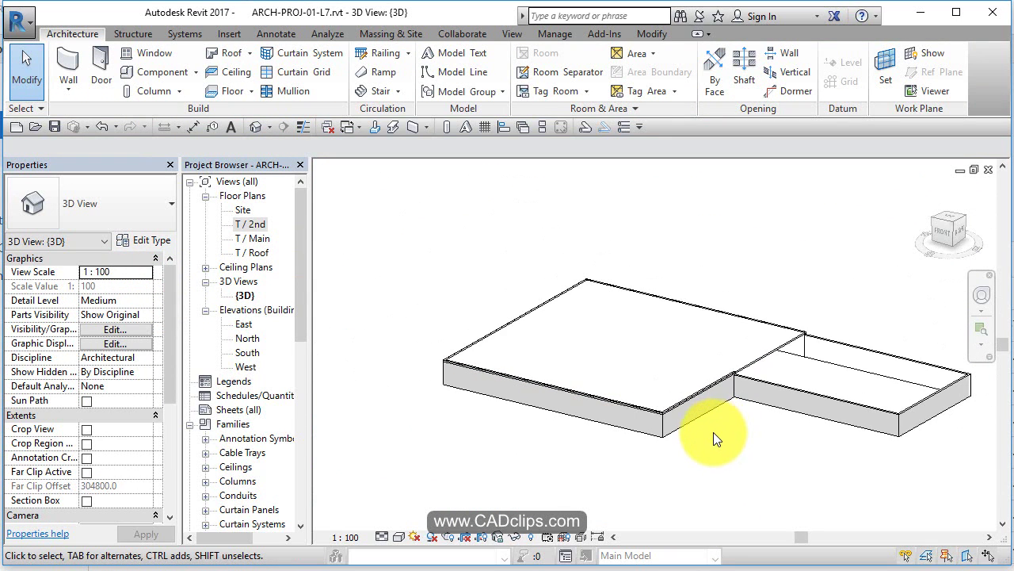
- Try selecting the walls under the slab, testing Tab chain selection from the short wall at the step
left_click(743, 494)
middle_click_drag(797, 434, 584, 415, "shift")
middle_click_drag(715, 441, 613, 480)
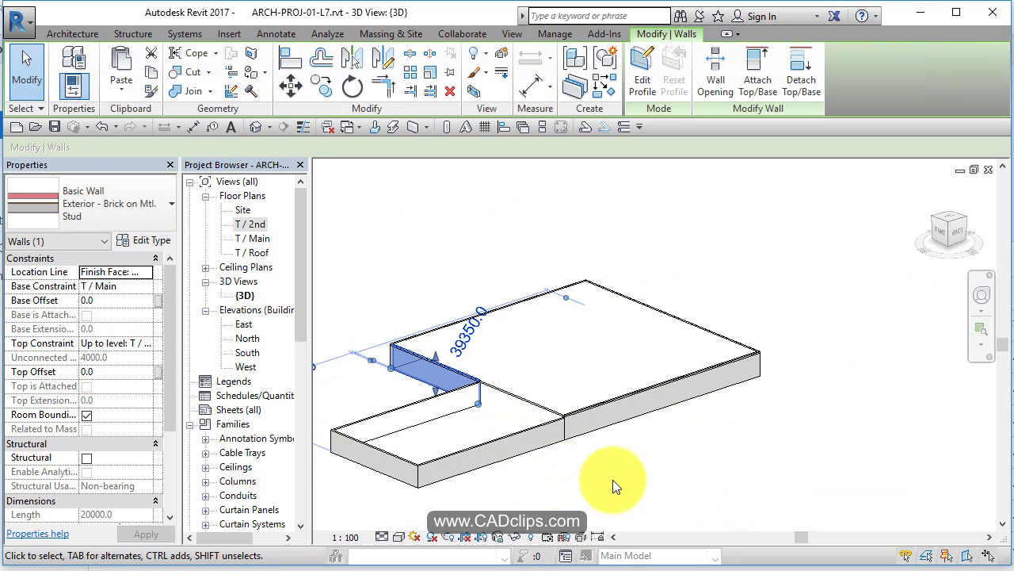
key("Escape")
left_click(410, 402)
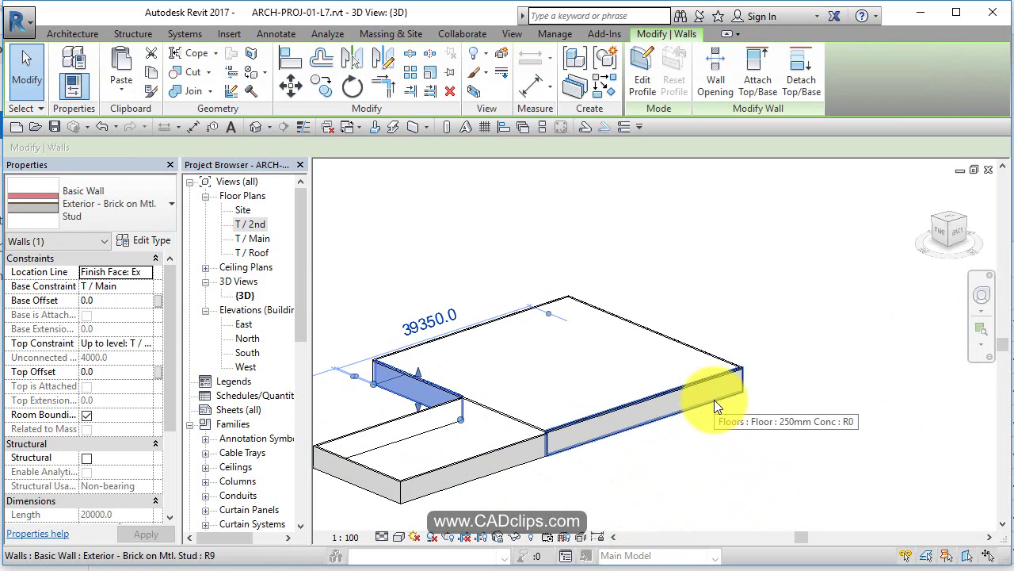
key("Tab")
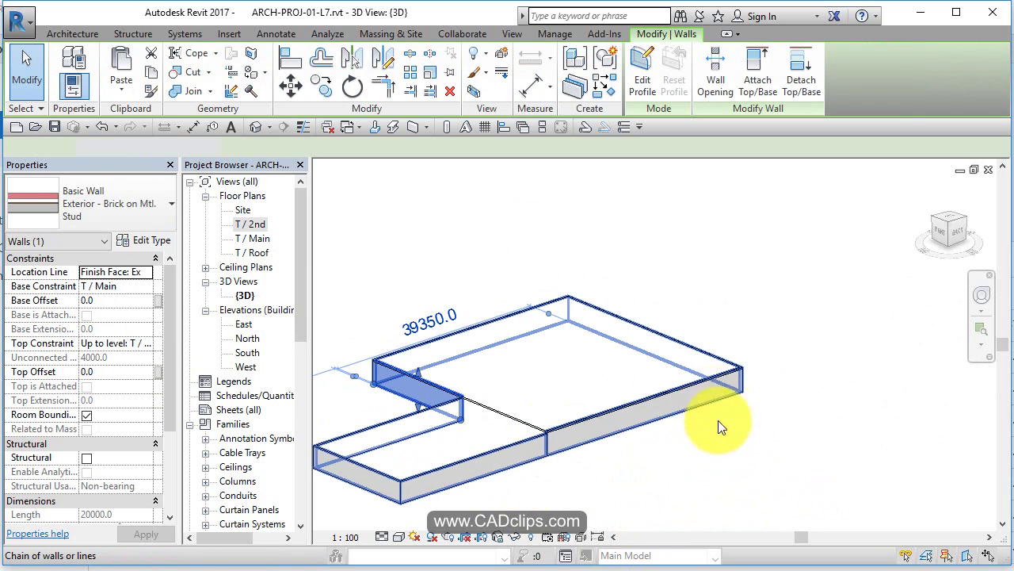
left_click(718, 420)
left_click(795, 478)
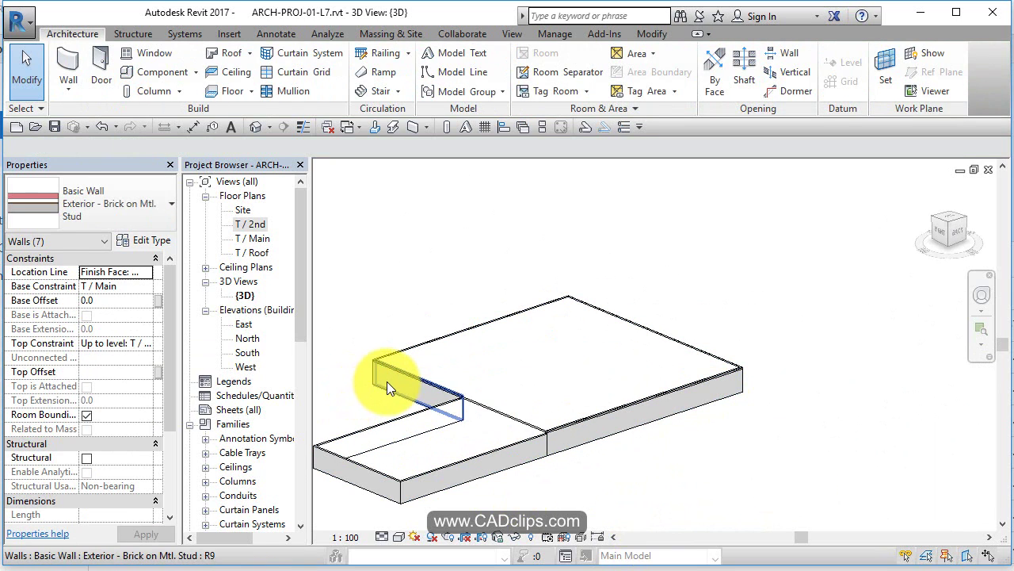
left_click(428, 387)
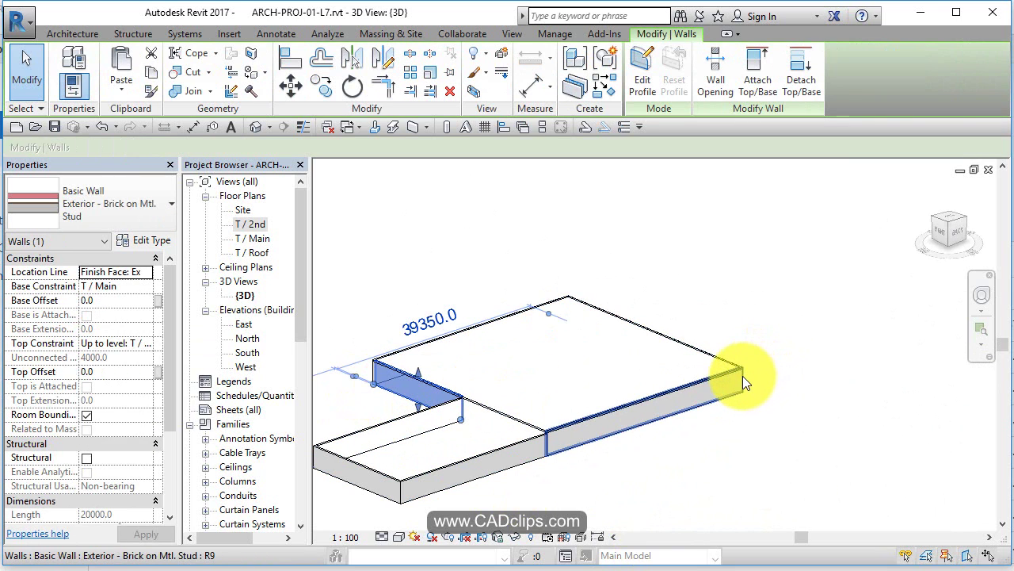
key("Tab")
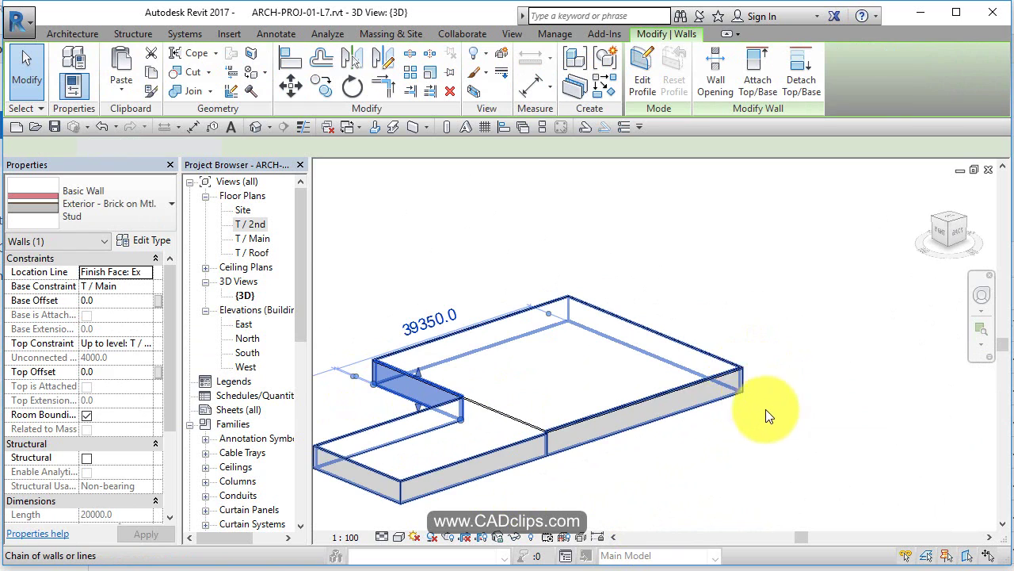
left_click(766, 409)
left_click(776, 424)
- Select the long front wall, then add the adjoining walls until all four walls under the slab are selected
middle_click_drag(776, 424, 833, 417)
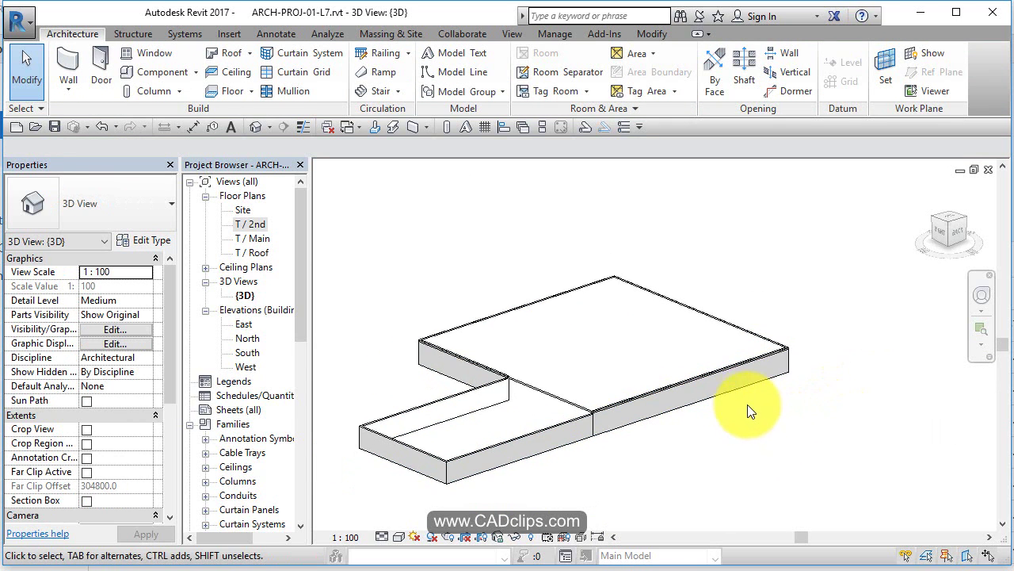
left_click(730, 388)
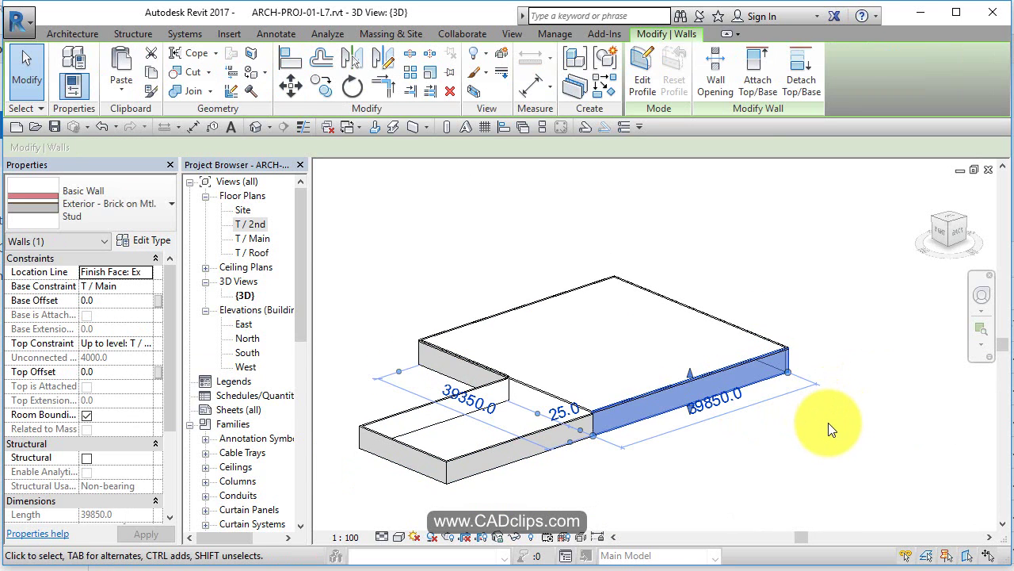
middle_click_drag(828, 423, 769, 447, "shift")
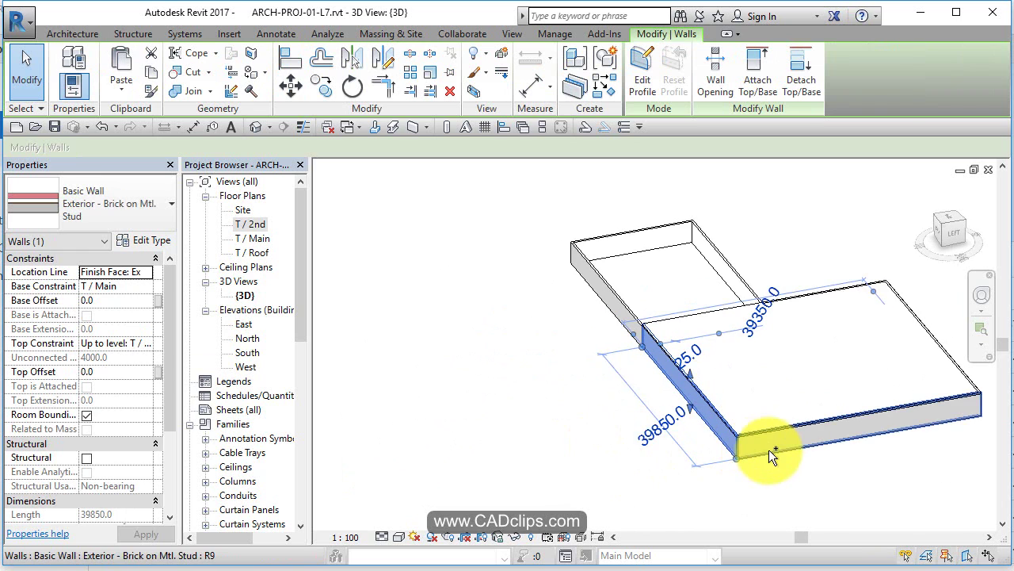
left_click(769, 450, "ctrl")
middle_click_drag(861, 492, 579, 455, "shift")
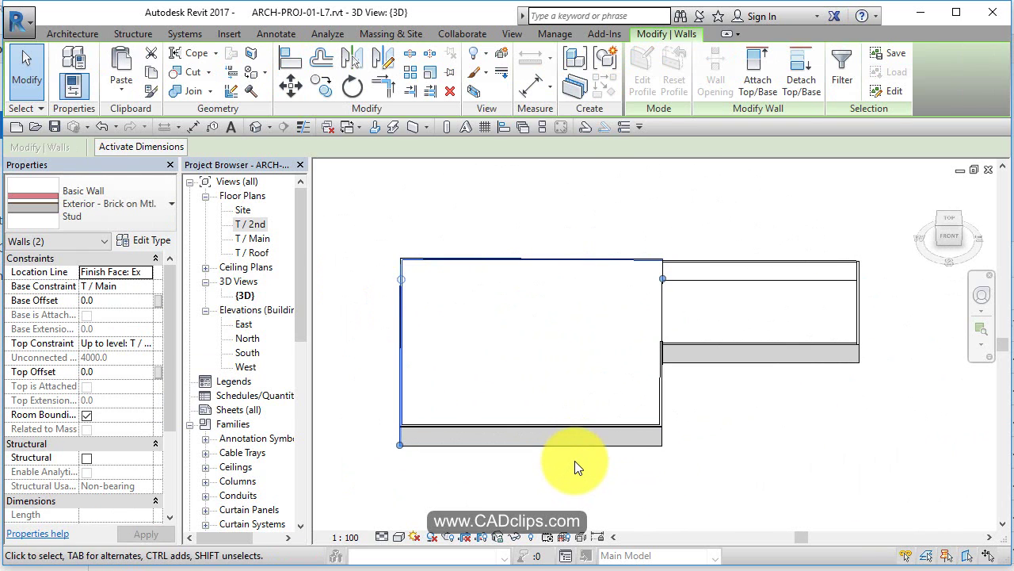
middle_click_drag(684, 457, 736, 478, "shift")
left_click(604, 447, "ctrl")
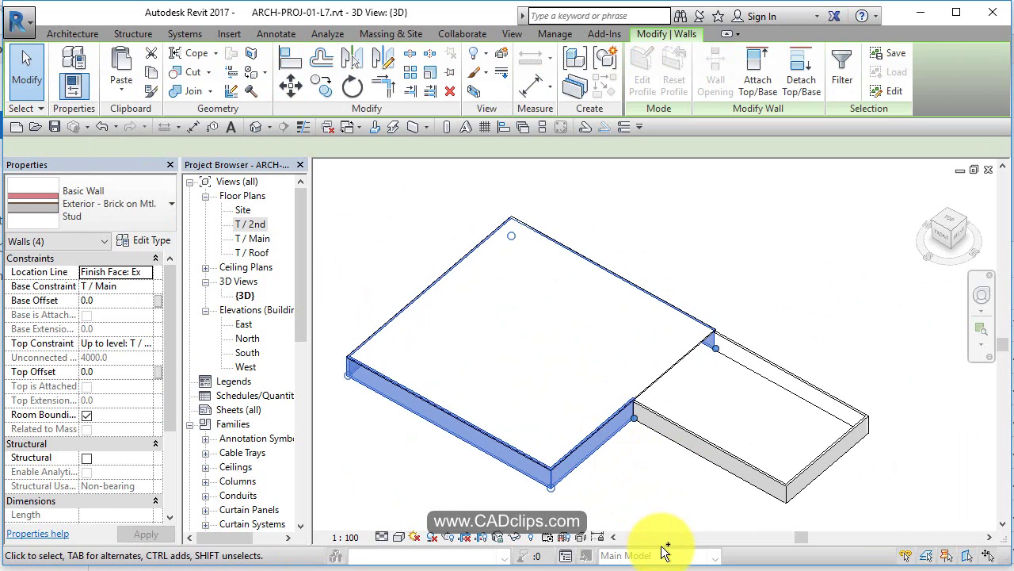
middle_click_drag(691, 502, 746, 459)
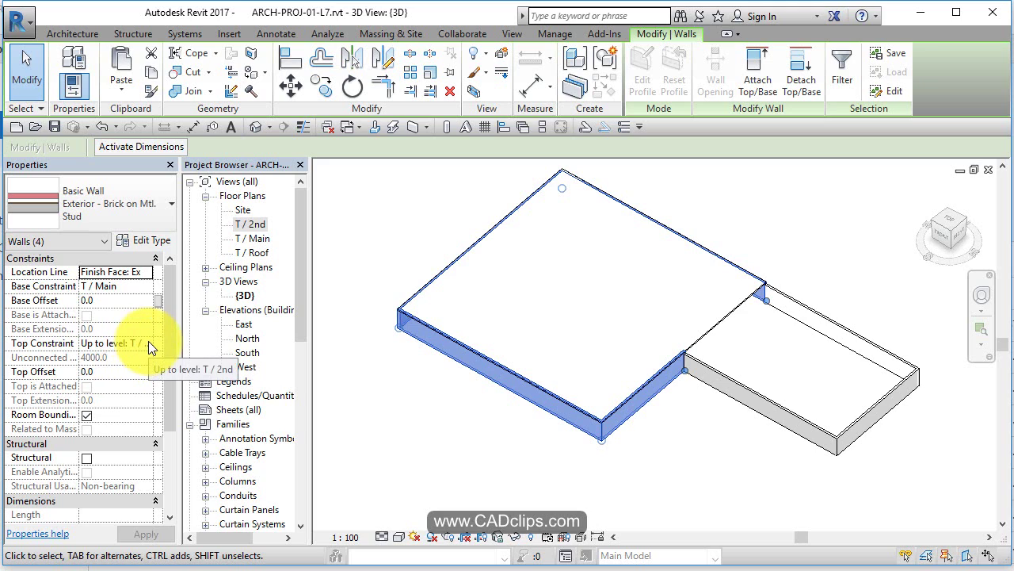
- Set the selected walls' Top Offset to -250 and apply it
left_click(124, 370)
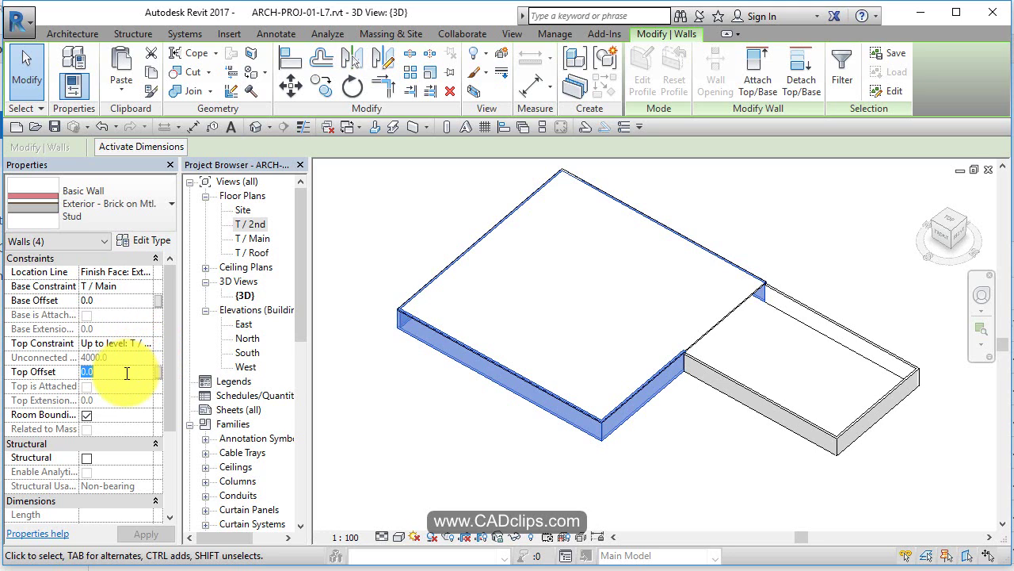
type("-250")
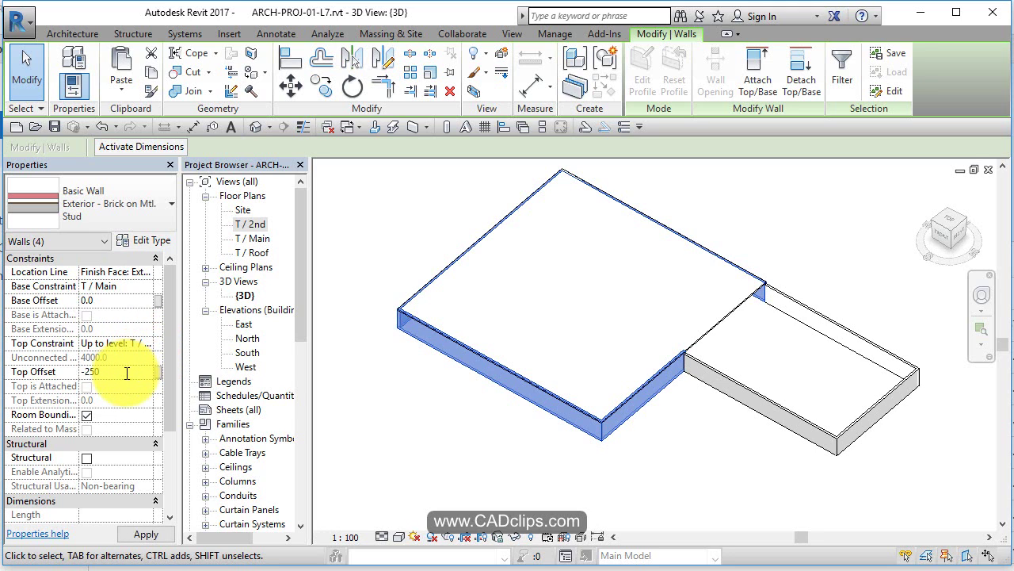
left_click(544, 455)
- Zoom and orbit to inspect the brick wall corner beneath the slab
scroll(674, 432, "up", 5)
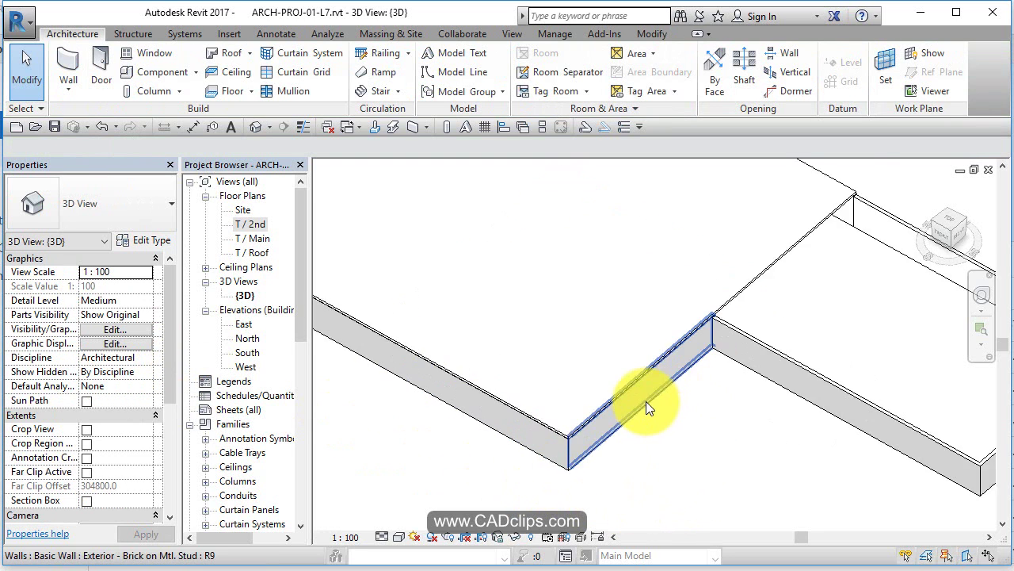
scroll(533, 488, "down", 2)
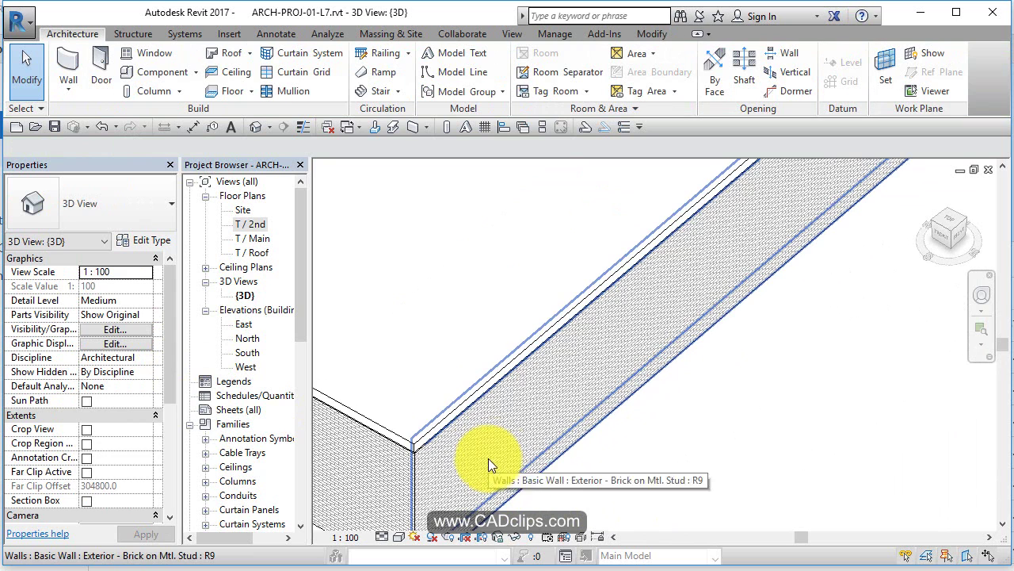
middle_click_drag(487, 465, 543, 373)
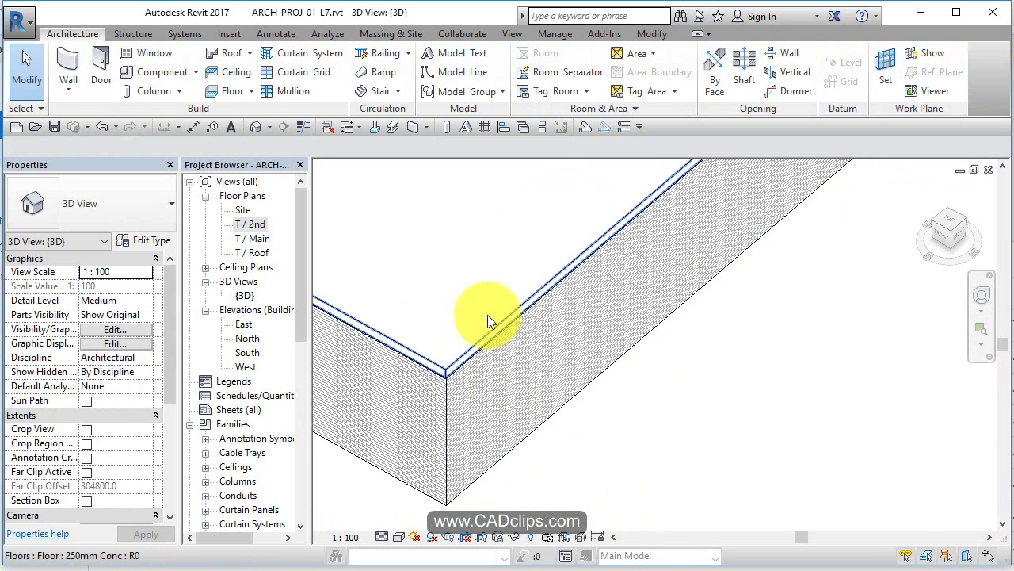
scroll(482, 352, "down", 2)
middle_click_drag(529, 448, 820, 181, "shift")
scroll(710, 212, "up", 2)
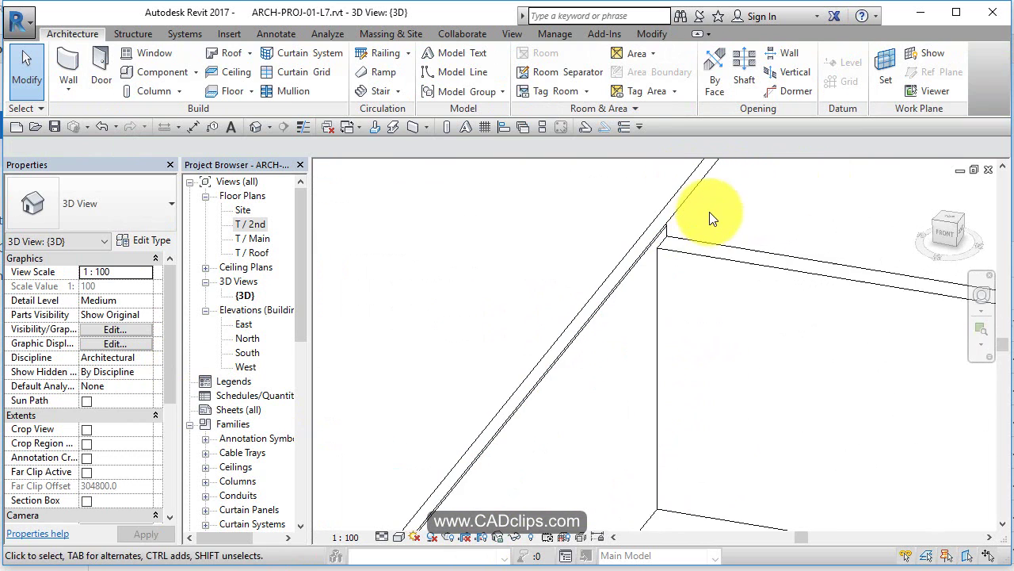
scroll(664, 220, "up", 2)
scroll(664, 220, "down", 2)
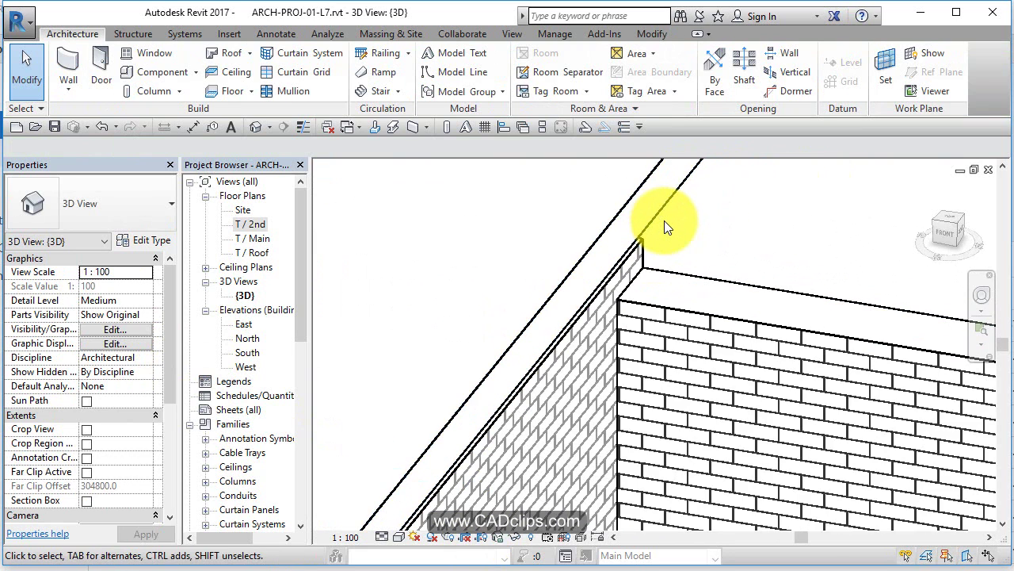
scroll(664, 220, "up", 2)
scroll(664, 221, "down", 2)
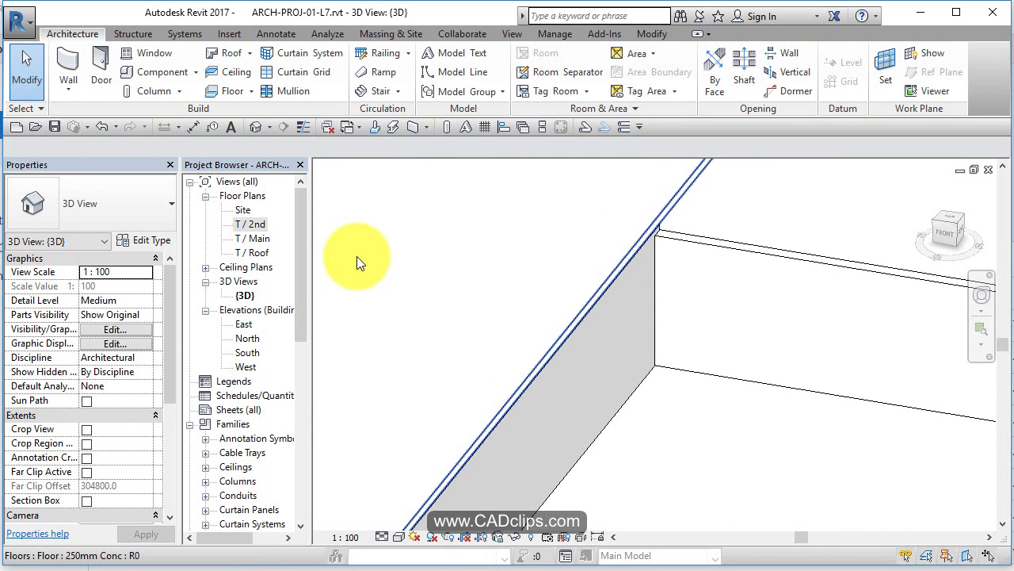
double_click(250, 350)
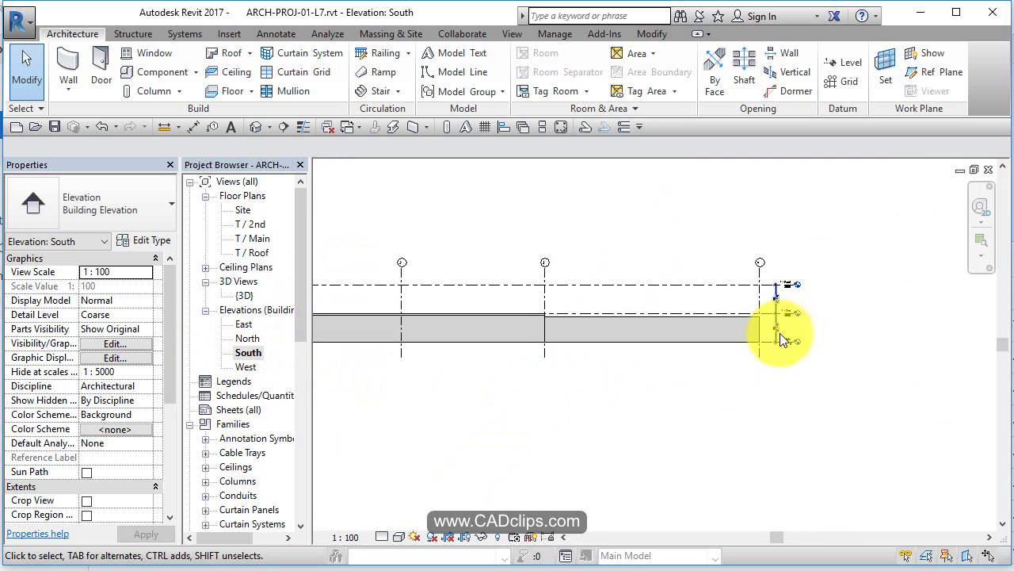
scroll(780, 333, "up", 2)
middle_click_drag(523, 377, 775, 398)
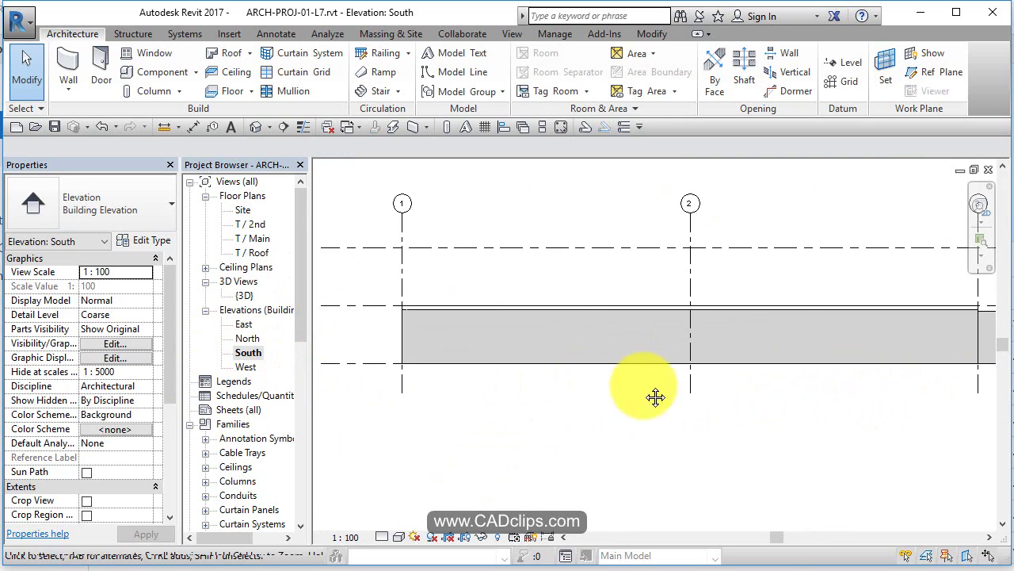
scroll(568, 330, "up", 3)
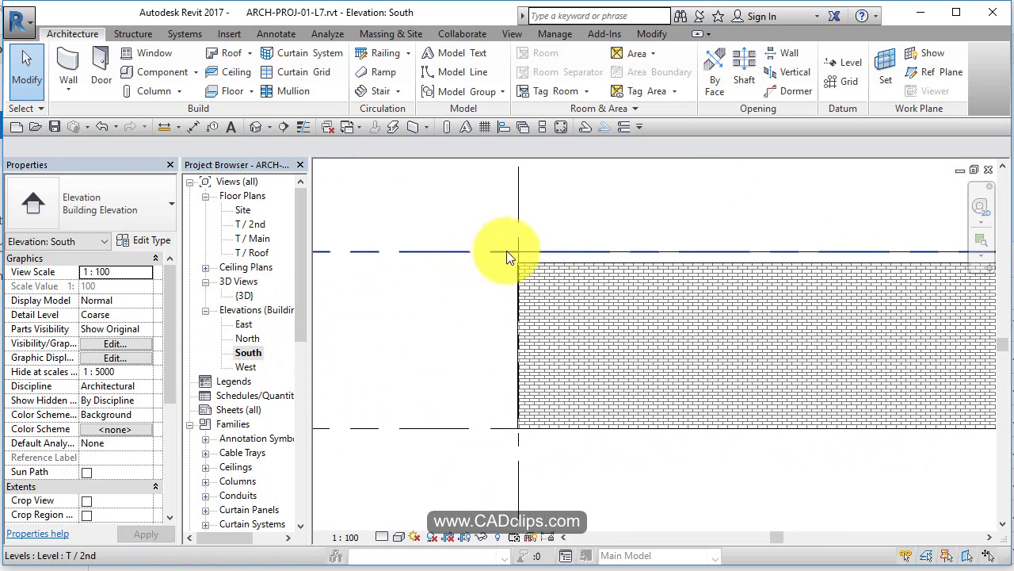
left_click(542, 253)
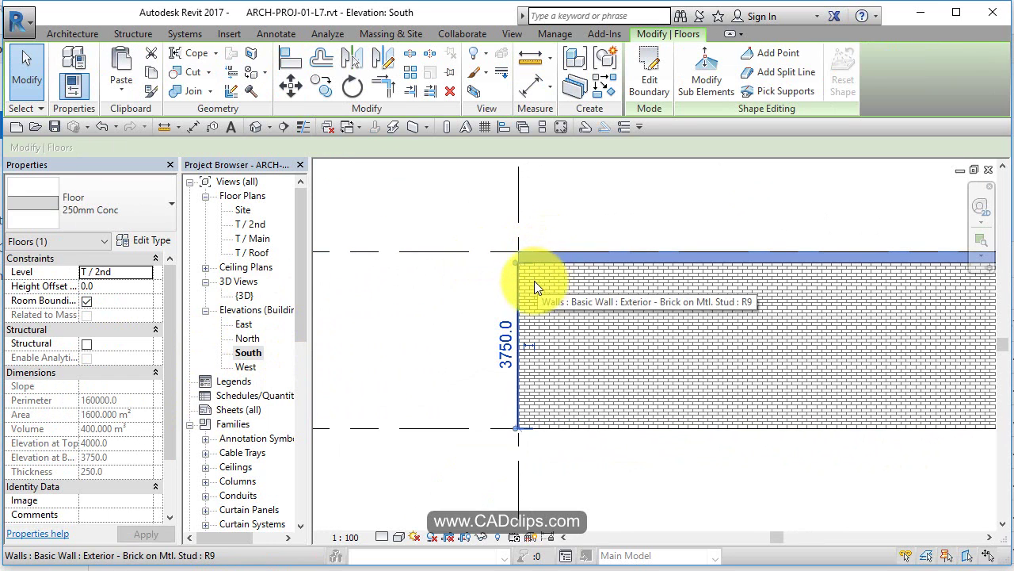
key("Escape")
scroll(556, 290, "up", 2)
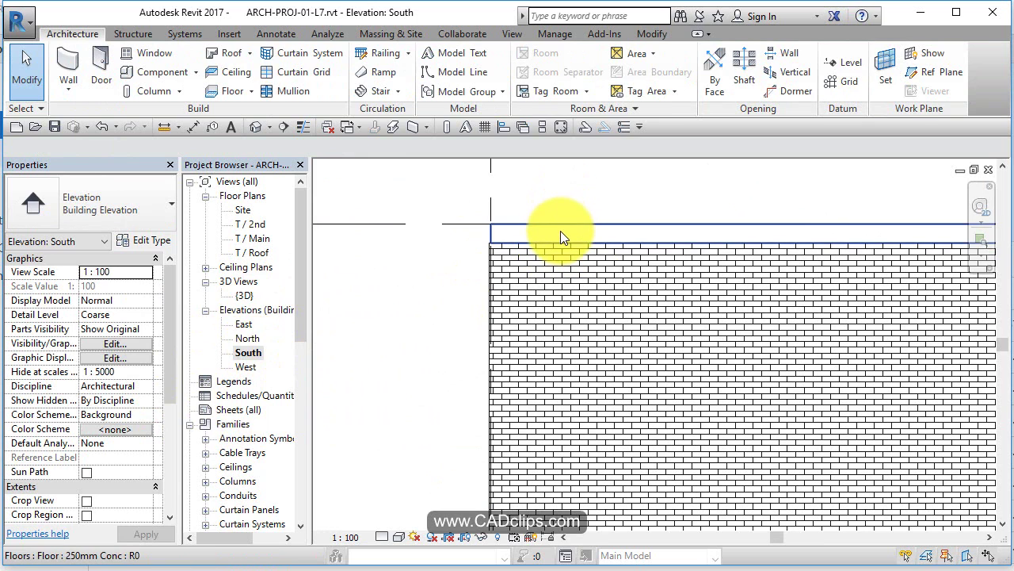
middle_click_drag(540, 296, 466, 357)
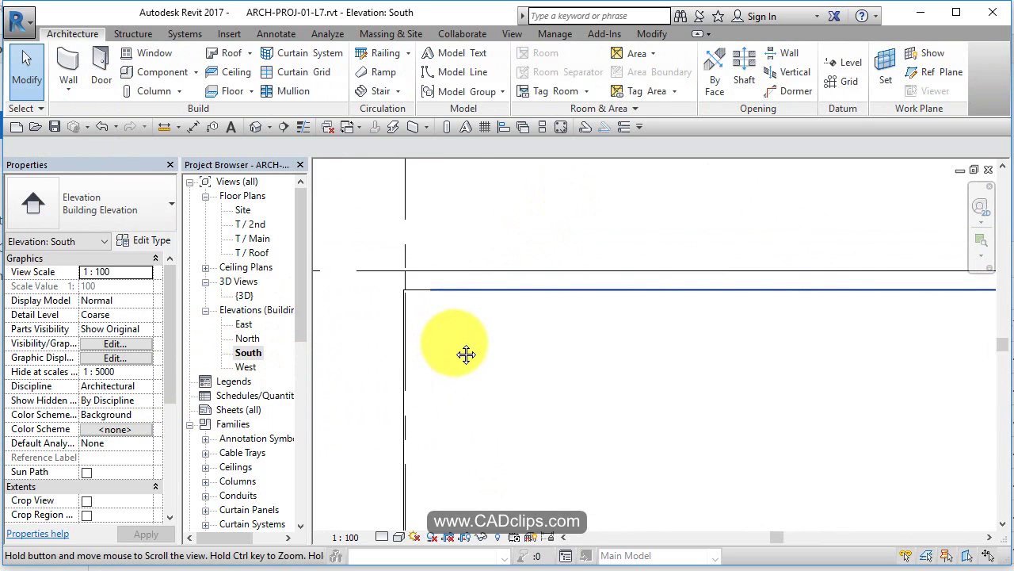
scroll(475, 359, "down", 3)
scroll(475, 359, "down", 2)
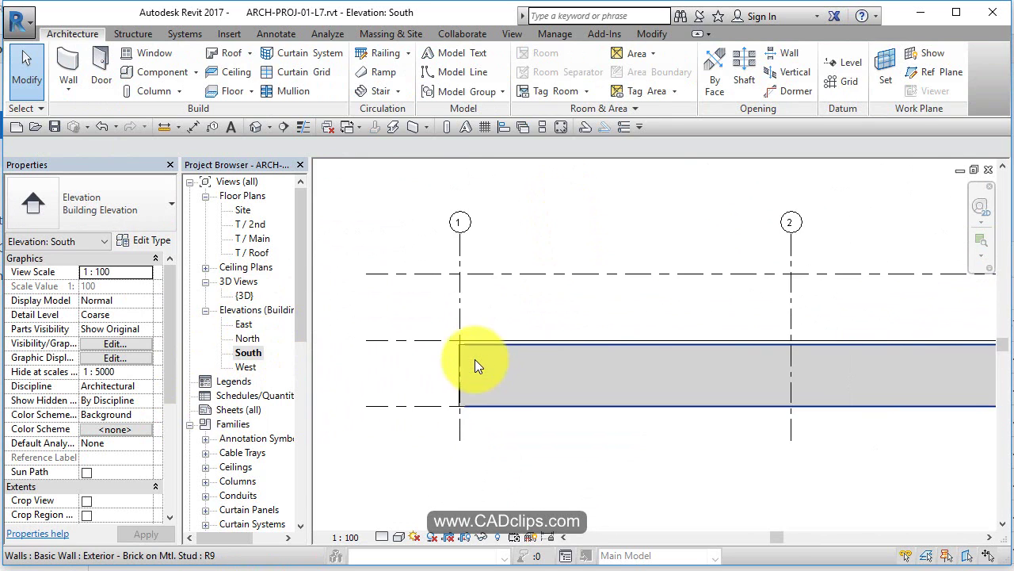
middle_click_drag(579, 371, 446, 376)
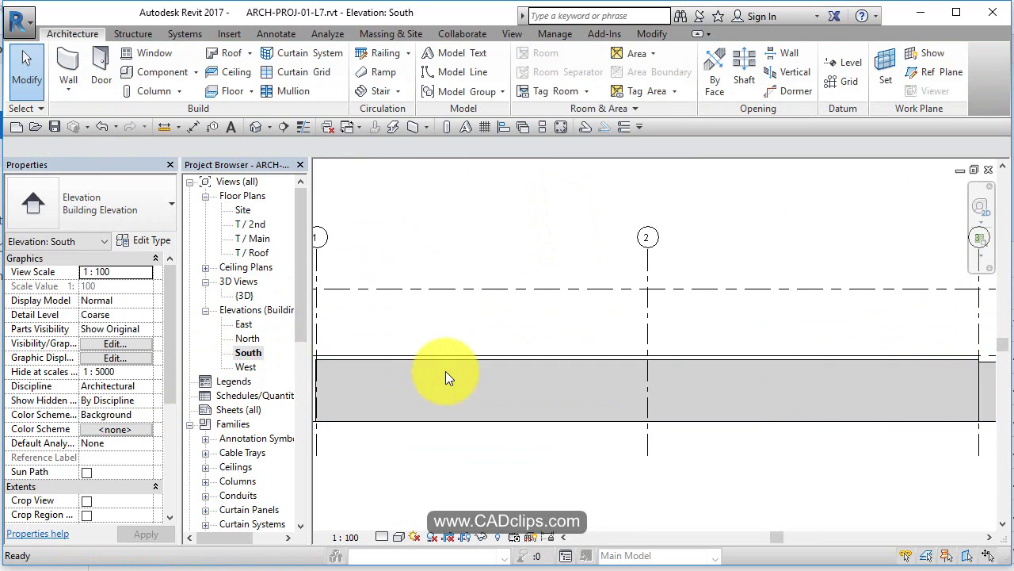
- Open the T / Main plan and draw a section line from west of the building partway across it
double_click(261, 238)
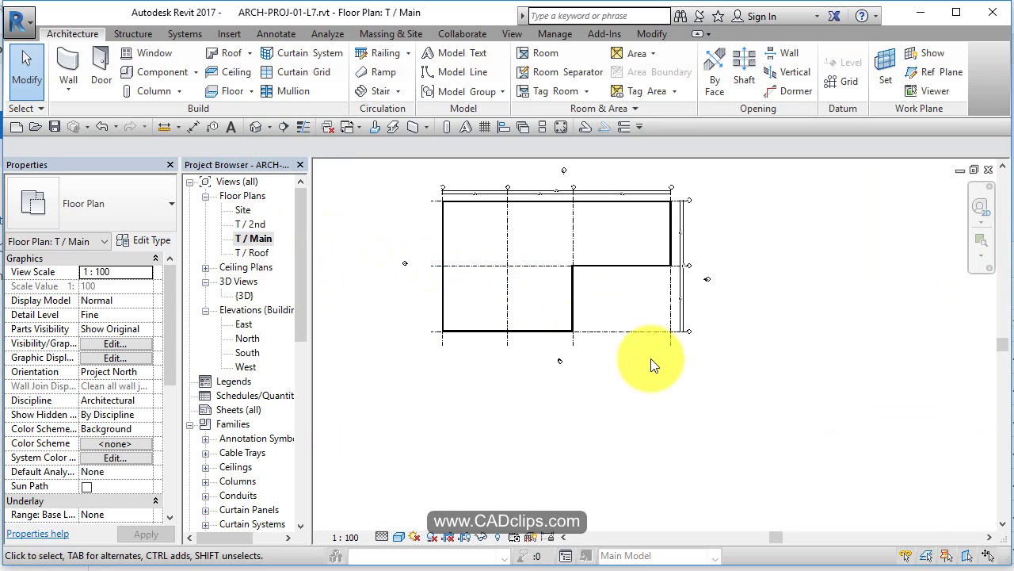
middle_click_drag(650, 358, 675, 423)
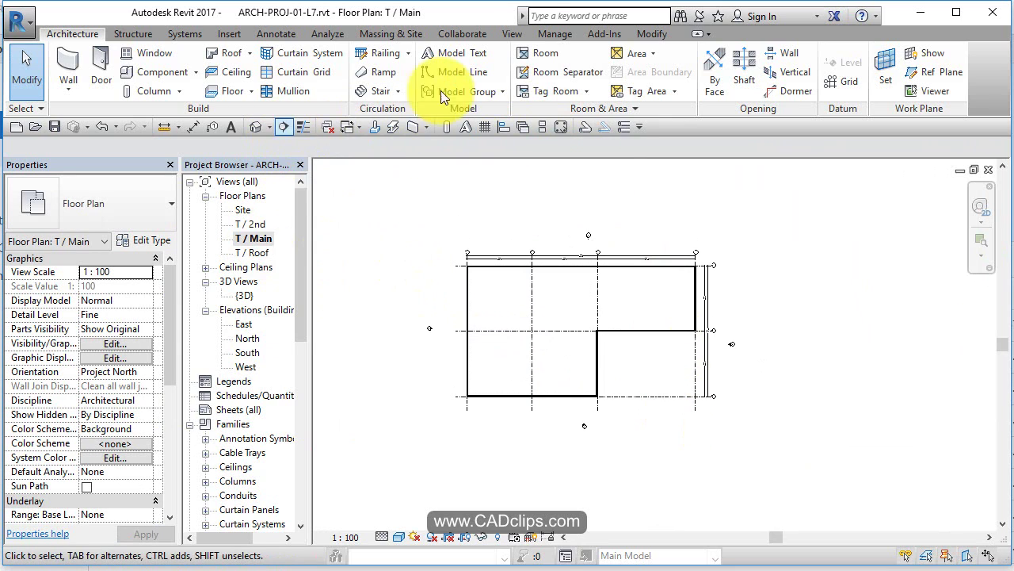
left_click(511, 33)
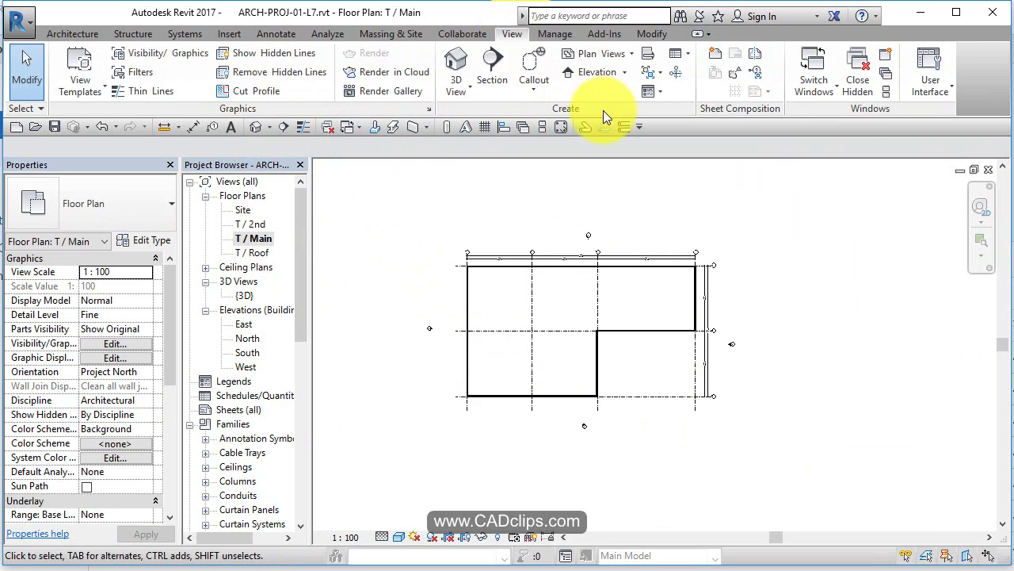
left_click(492, 65)
left_click(453, 352)
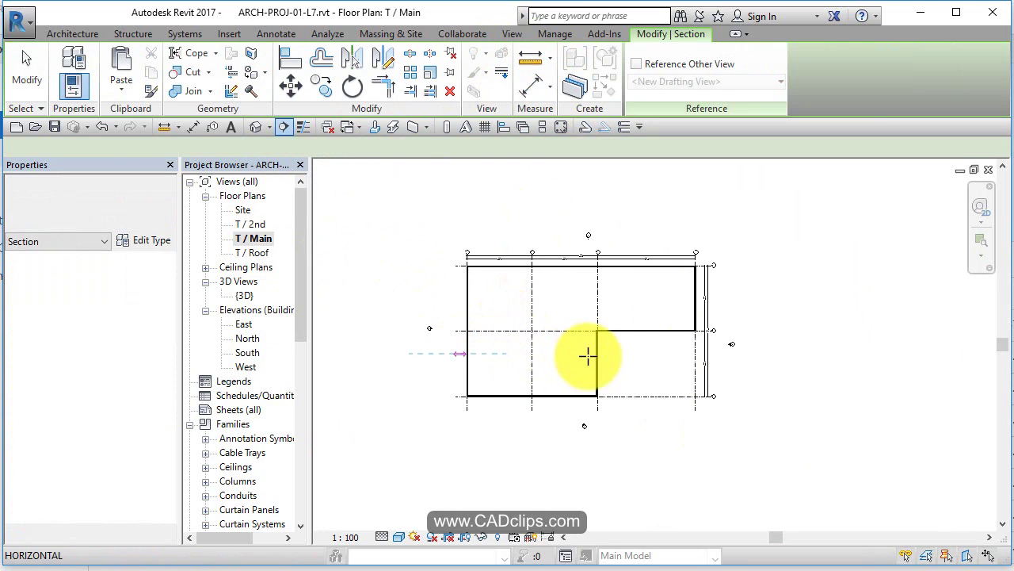
left_click(624, 354)
key("Escape")
key("Escape")
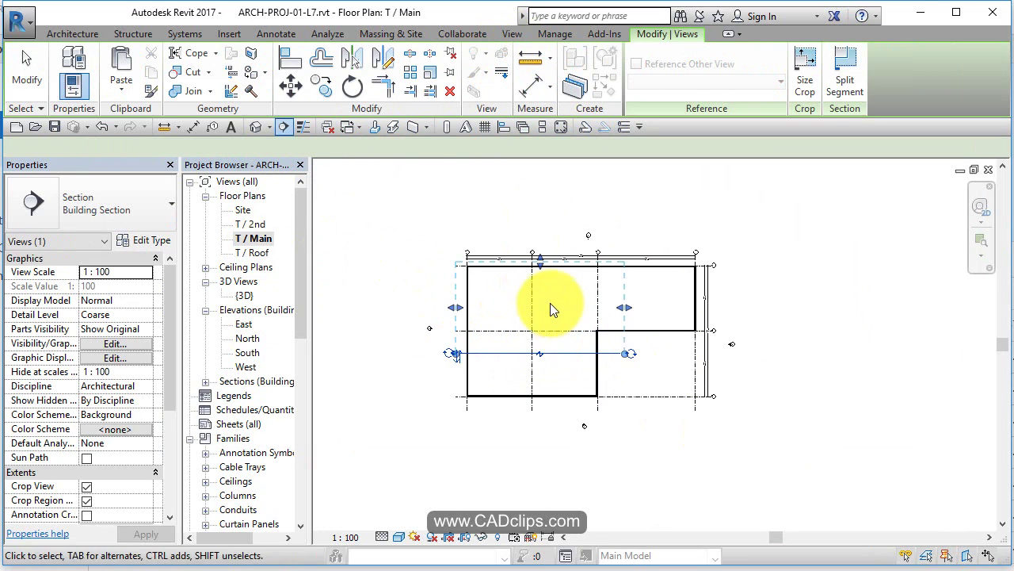
scroll(451, 361, "up", 5)
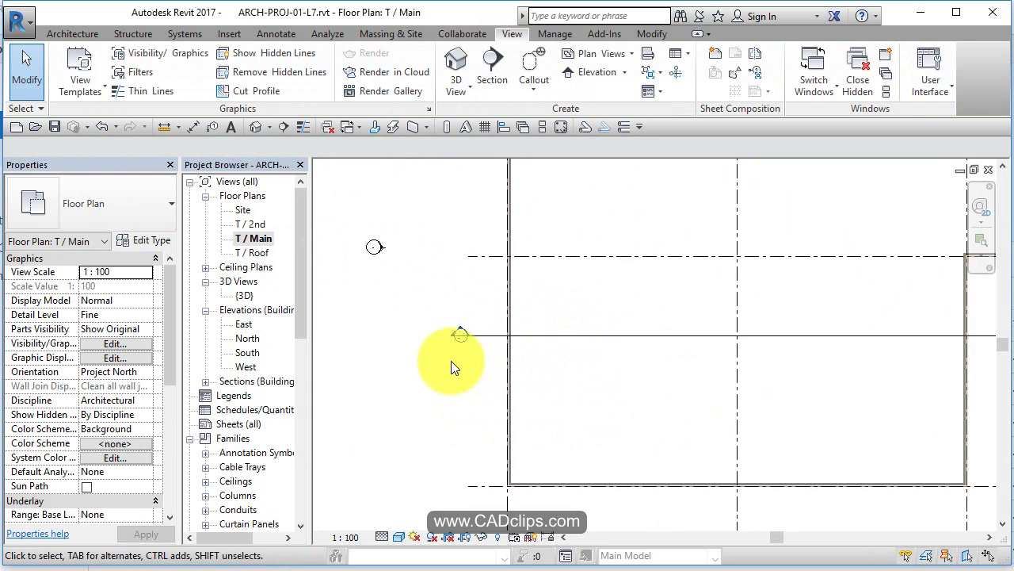
- Open Section 1 and set its detail level to Fine and visual style to Shaded
double_click(469, 321)
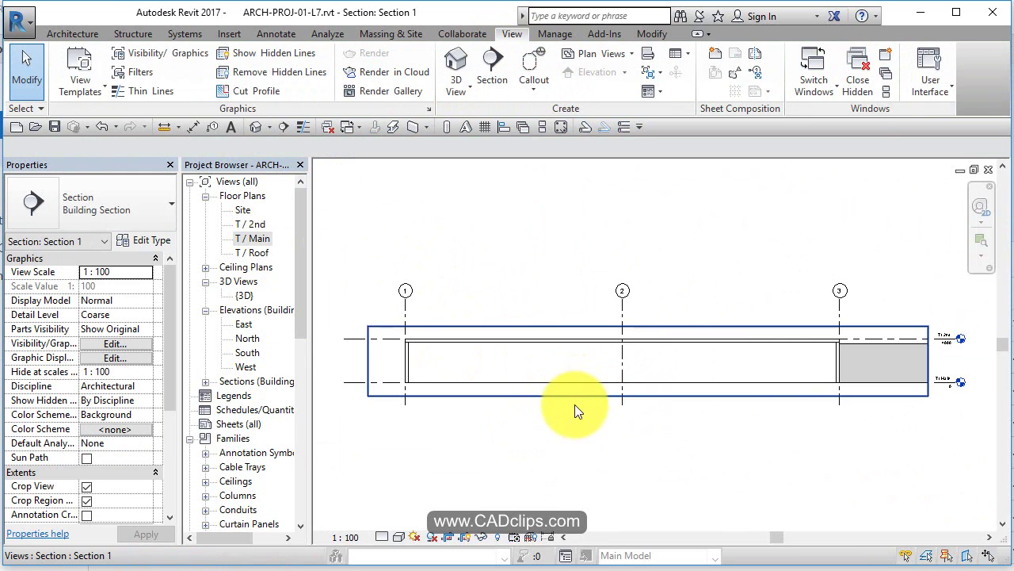
scroll(401, 373, "up", 3)
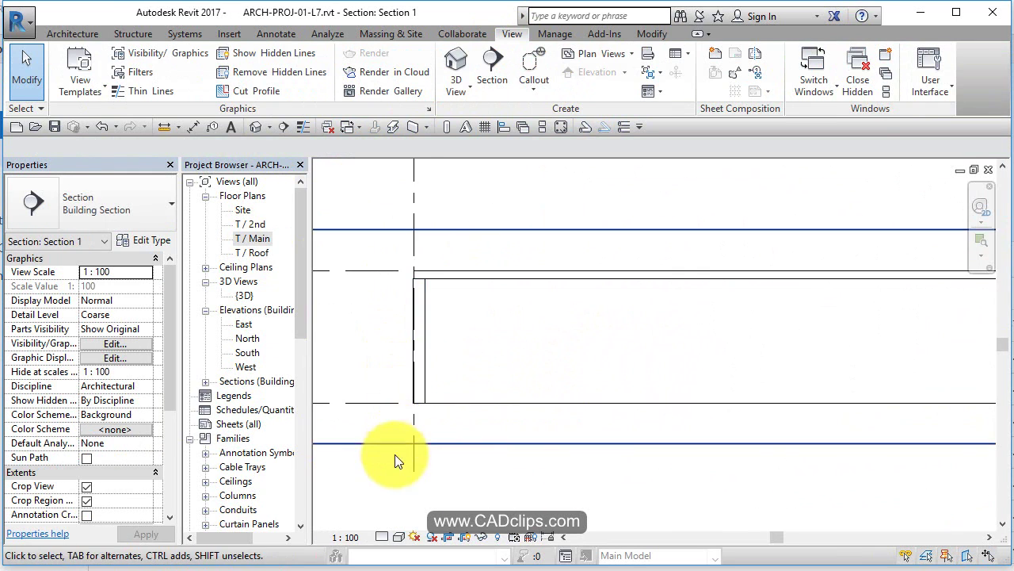
left_click(382, 536)
left_click(389, 519)
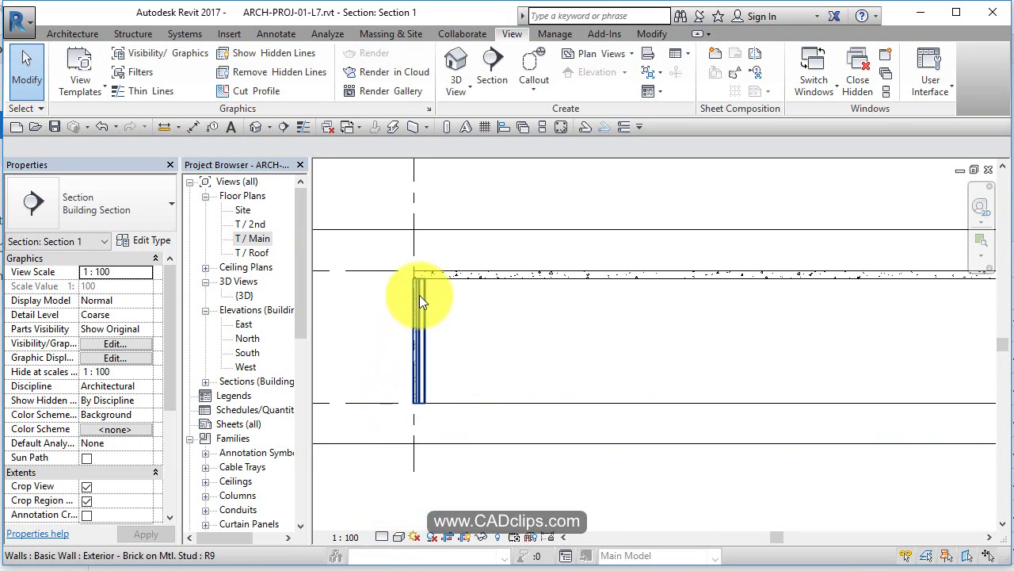
scroll(419, 293, "up", 3)
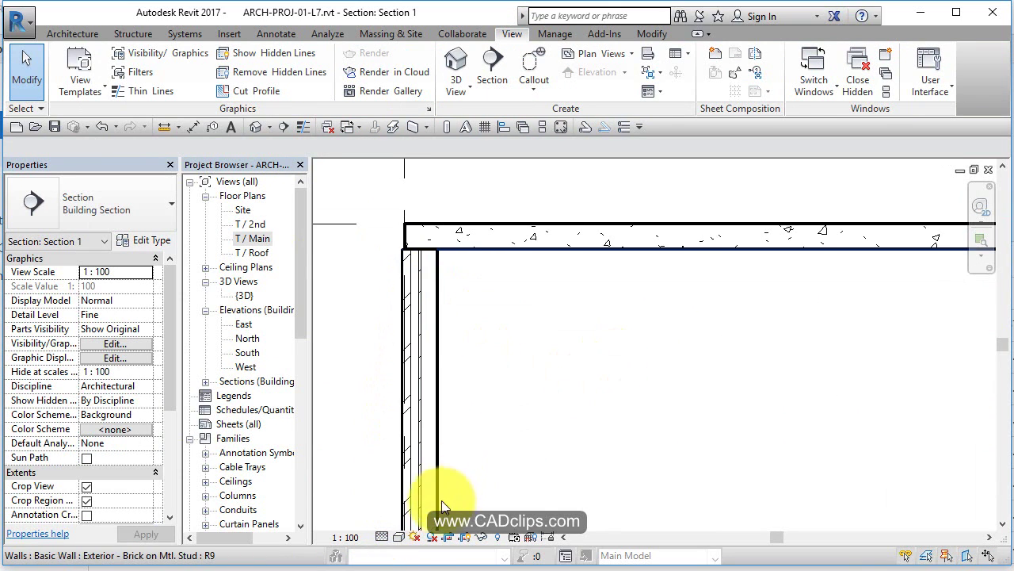
left_click(399, 536)
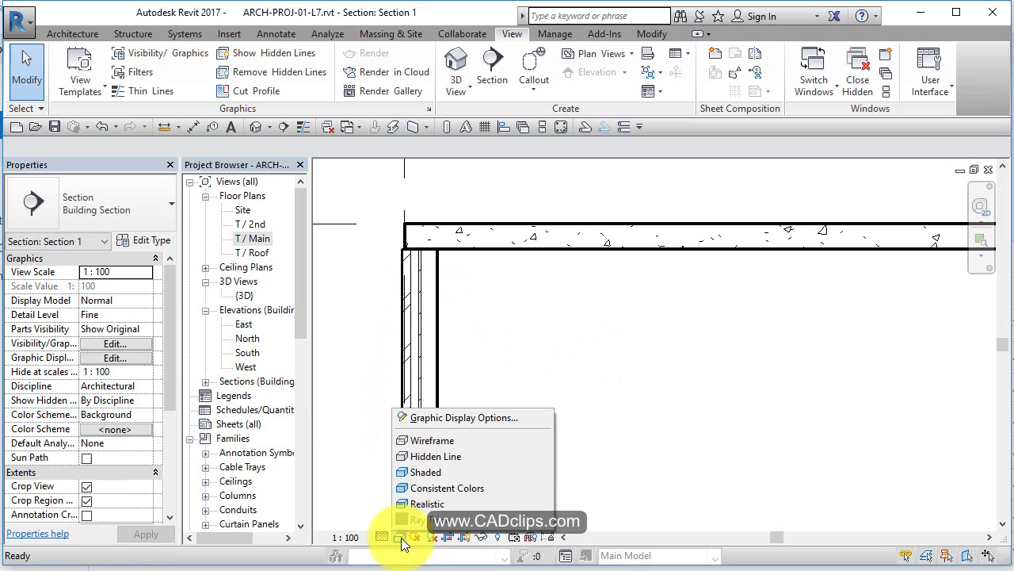
left_click(435, 473)
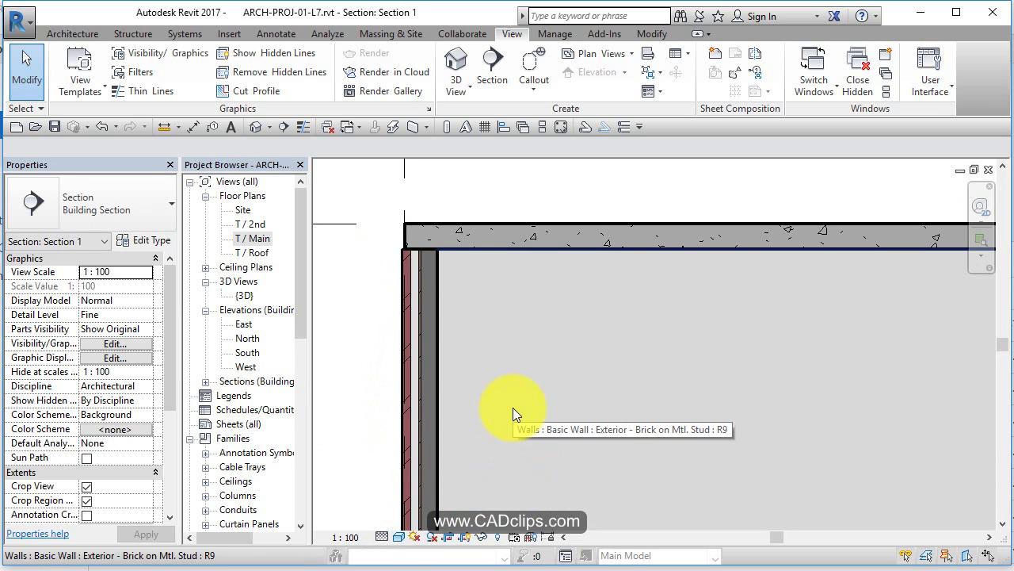
- Inspect the wall-slab junction, checking the concrete slab and panning out to grids 1 and 2
scroll(513, 407, "down", 2)
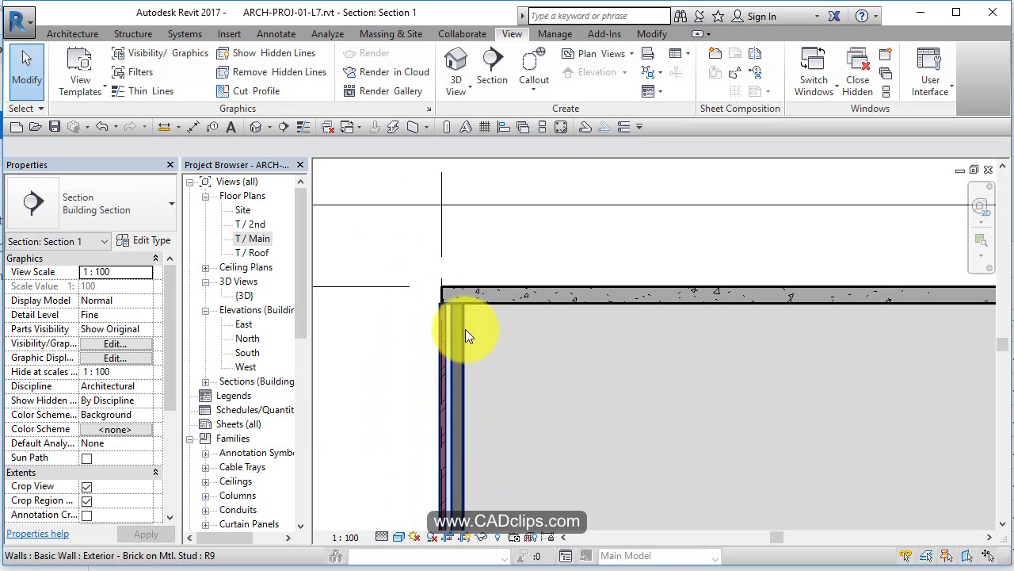
scroll(465, 329, "up", 3)
left_click(489, 285)
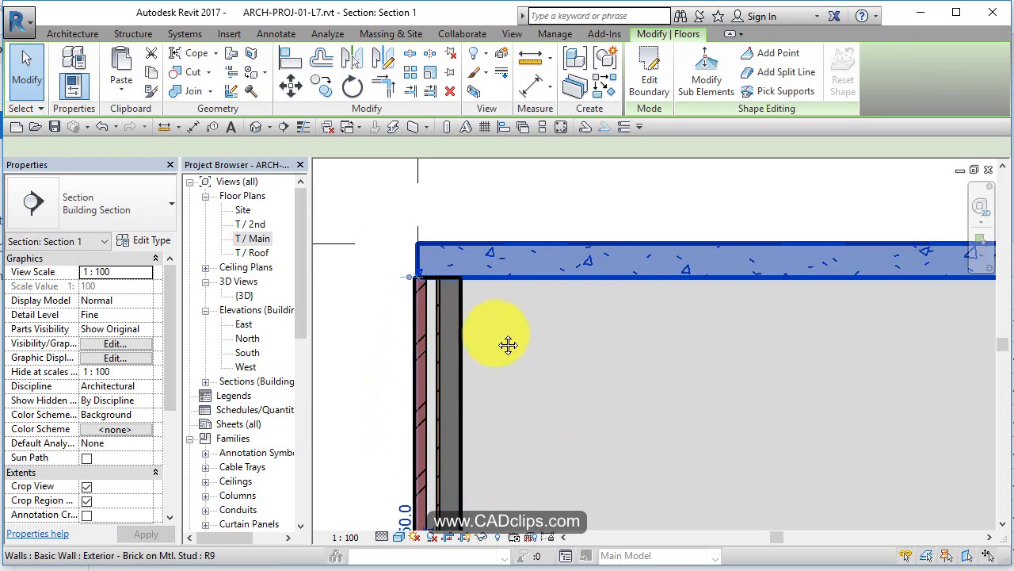
middle_click_drag(507, 344, 572, 311)
key("Escape")
scroll(505, 285, "up", 4)
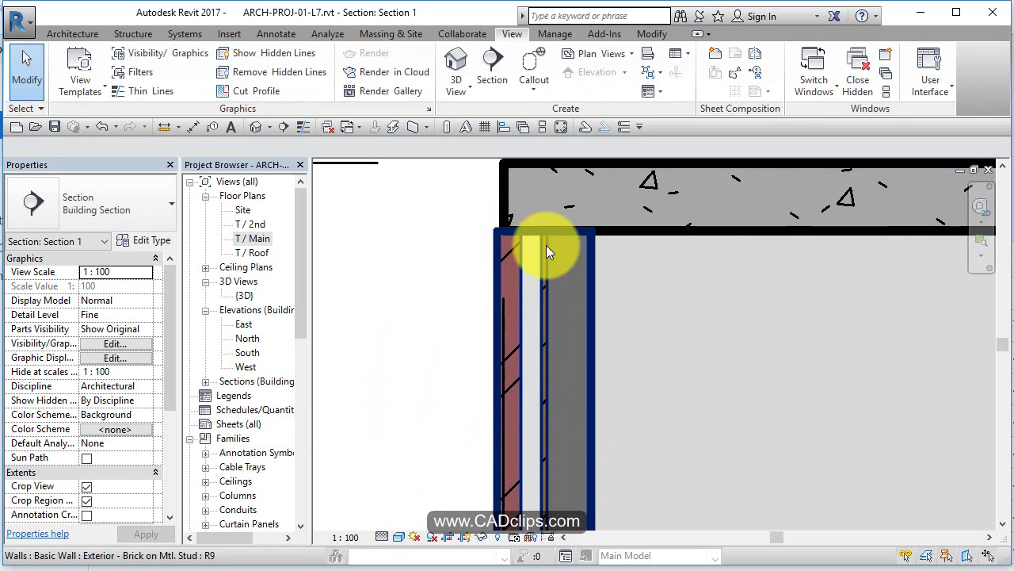
scroll(541, 241, "down", 3)
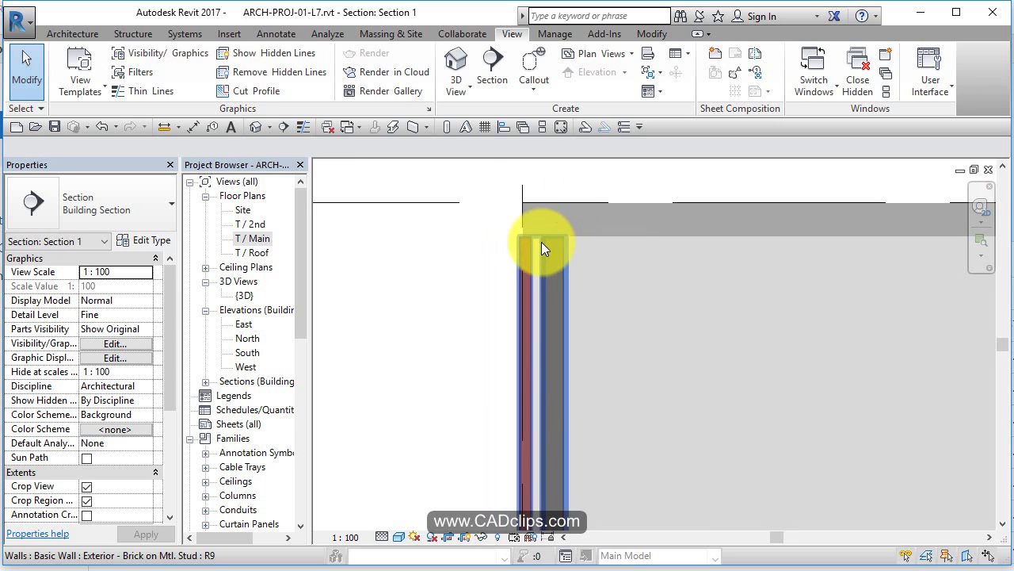
scroll(523, 238, "down", 4)
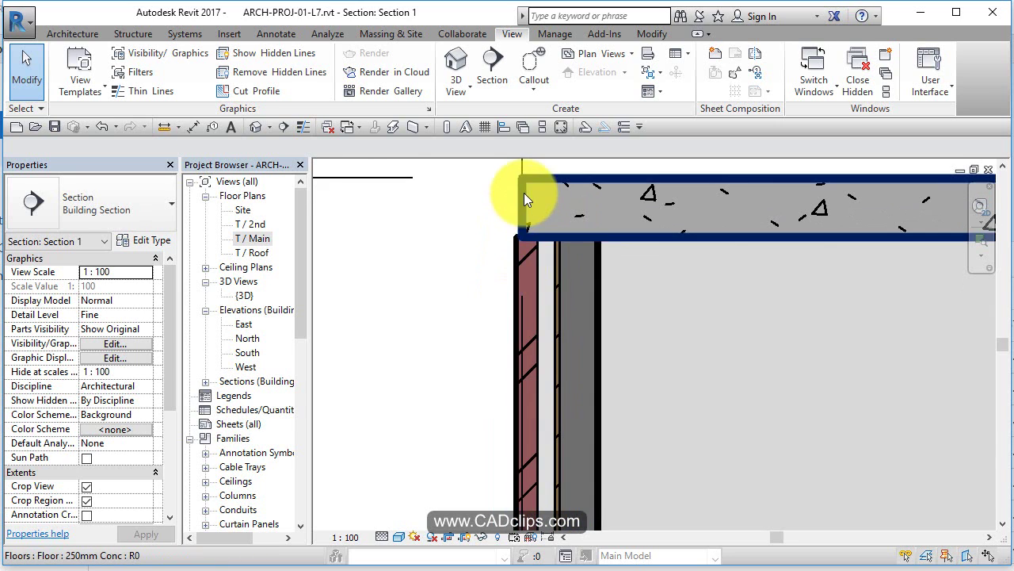
middle_click_drag(527, 259, 485, 358)
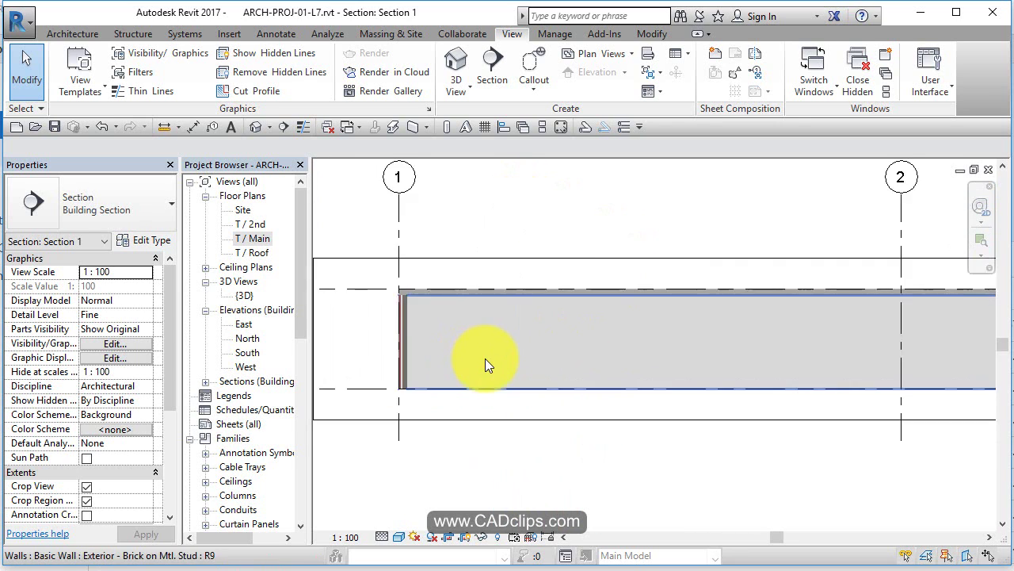
scroll(485, 359, "down", 2)
middle_click_drag(715, 446, 661, 456)
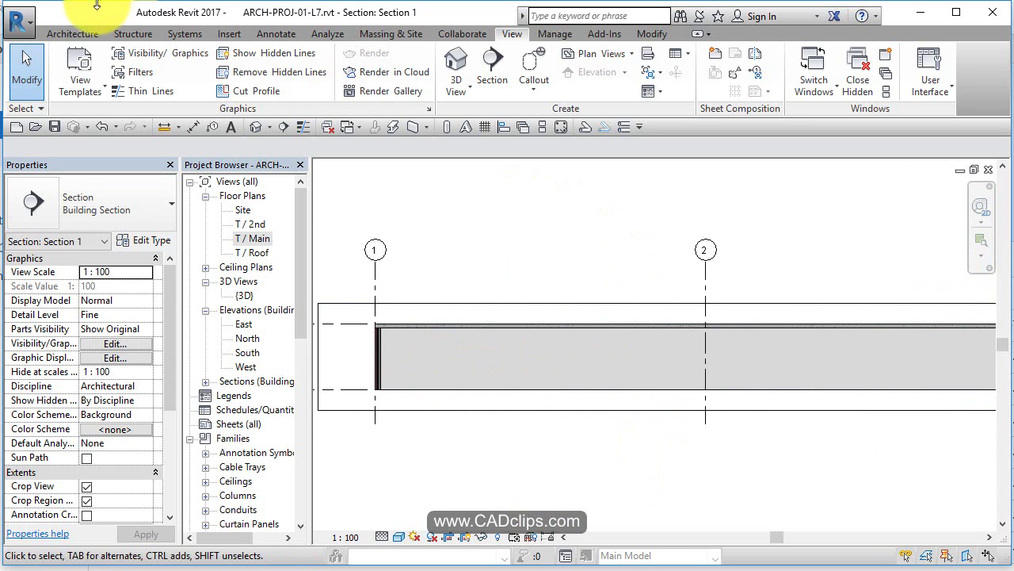
- Save the project as a new file, changing the name from ARCH-PROJ-01-L7 to ARCH-PROJ-01-L8.rvt
left_click(19, 21)
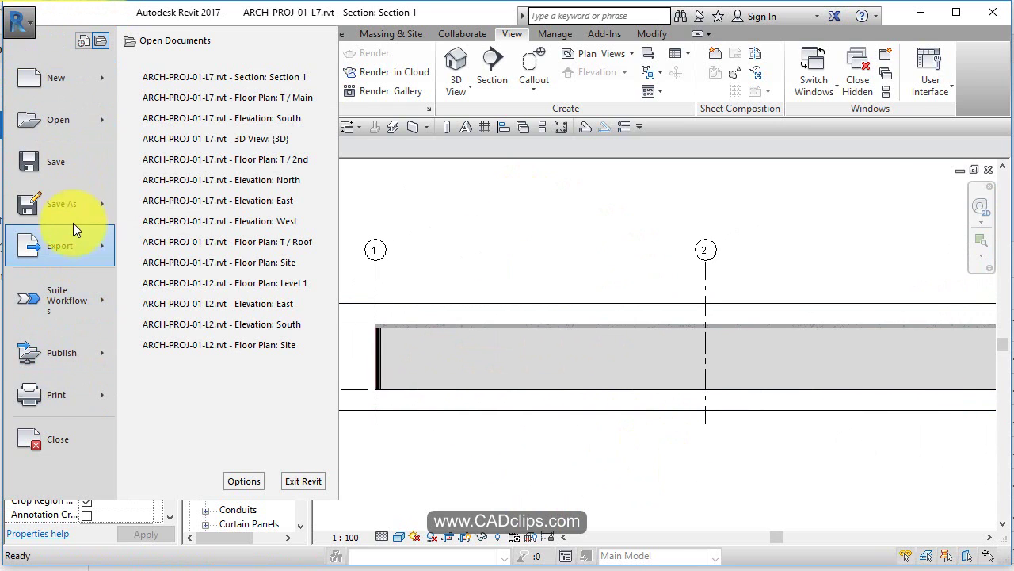
mouse_move(81, 197)
left_click(216, 106)
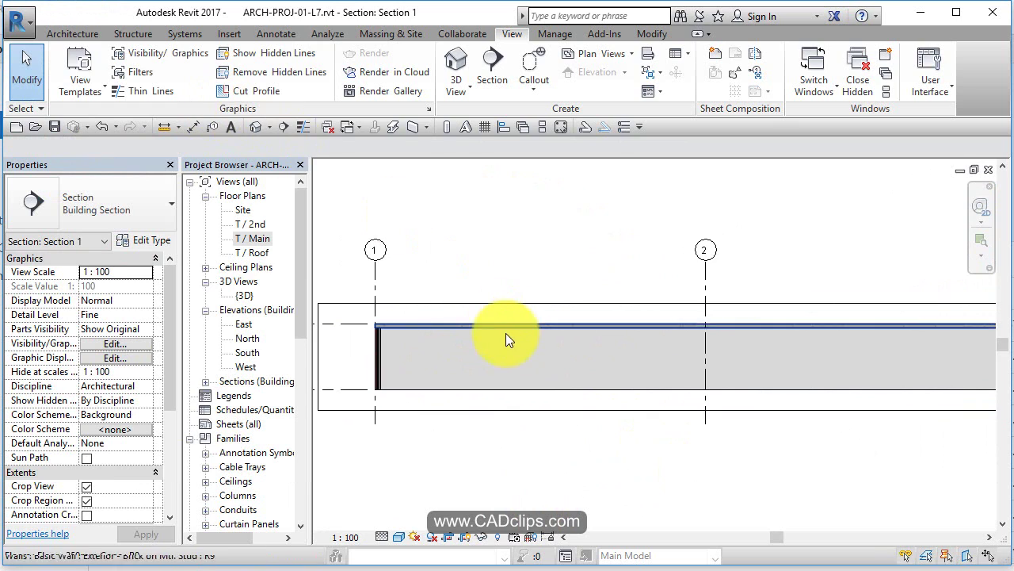
left_click(476, 342)
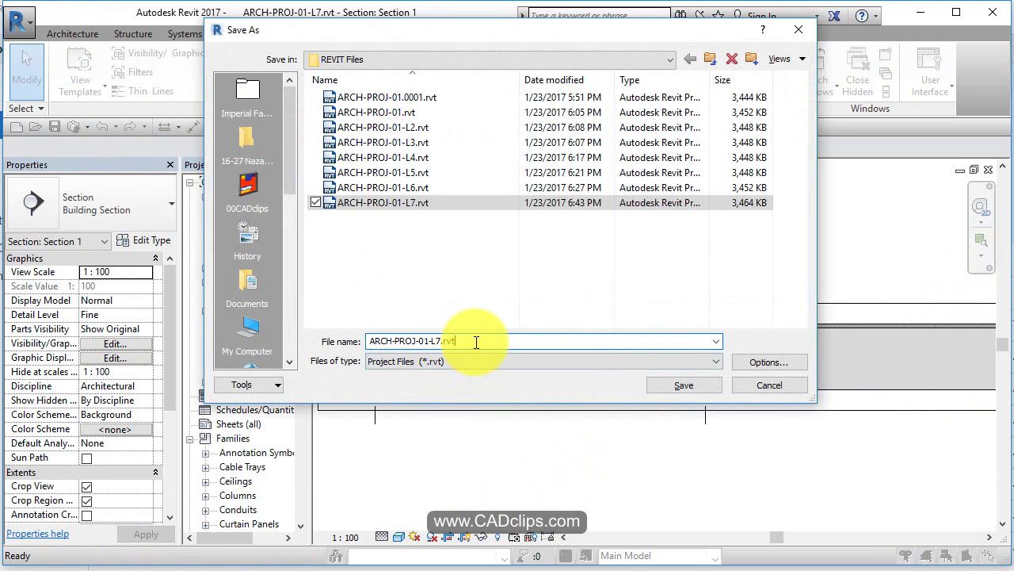
key("BackSpace")
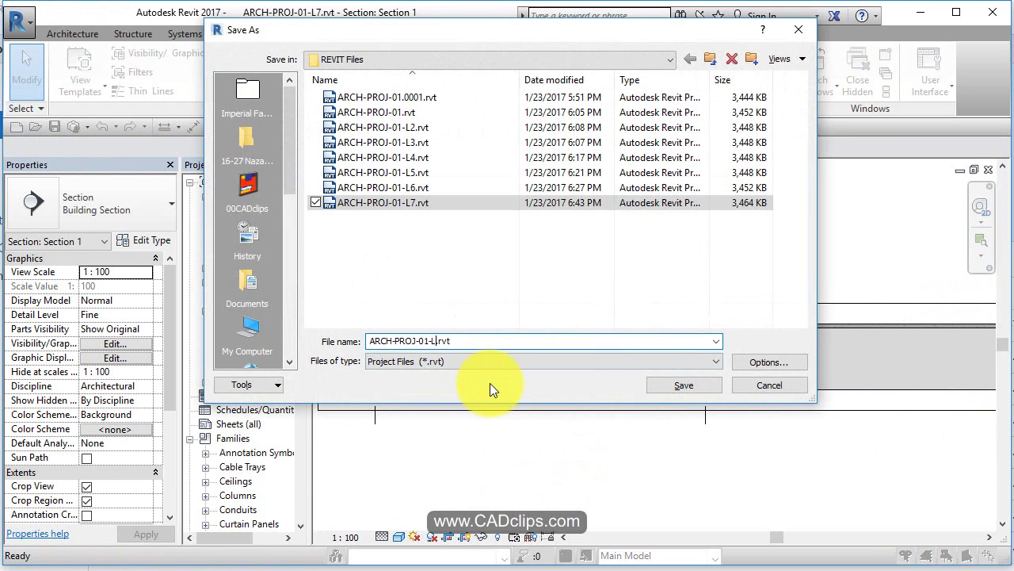
type("8")
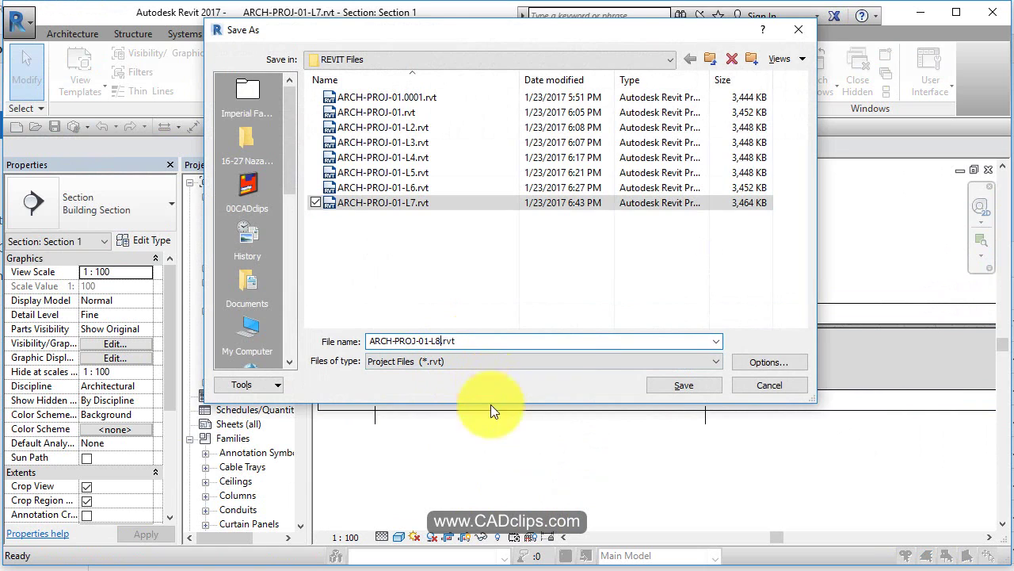